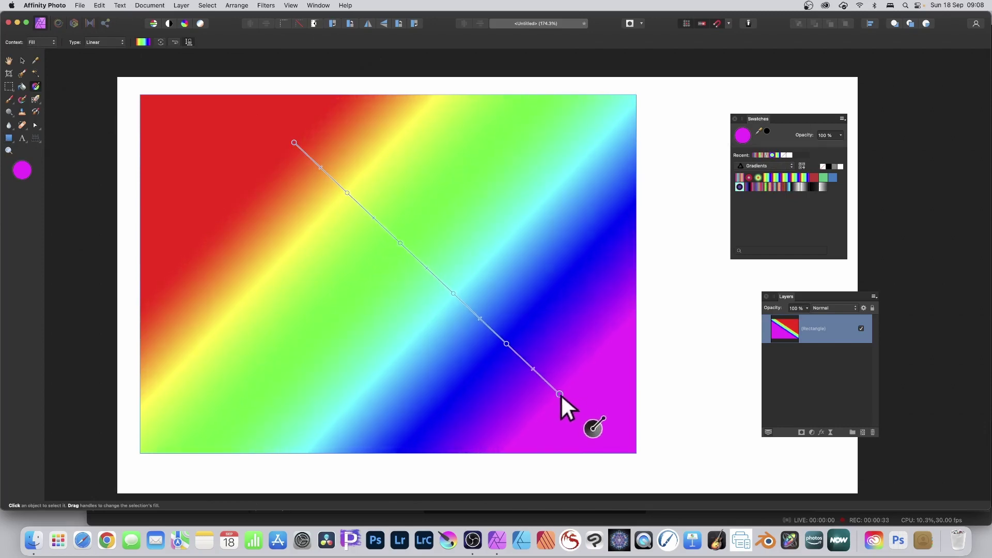
Create a linked duplicate of the rainbow rectangle and enlarge it beyond the original on all sides
click(182, 5)
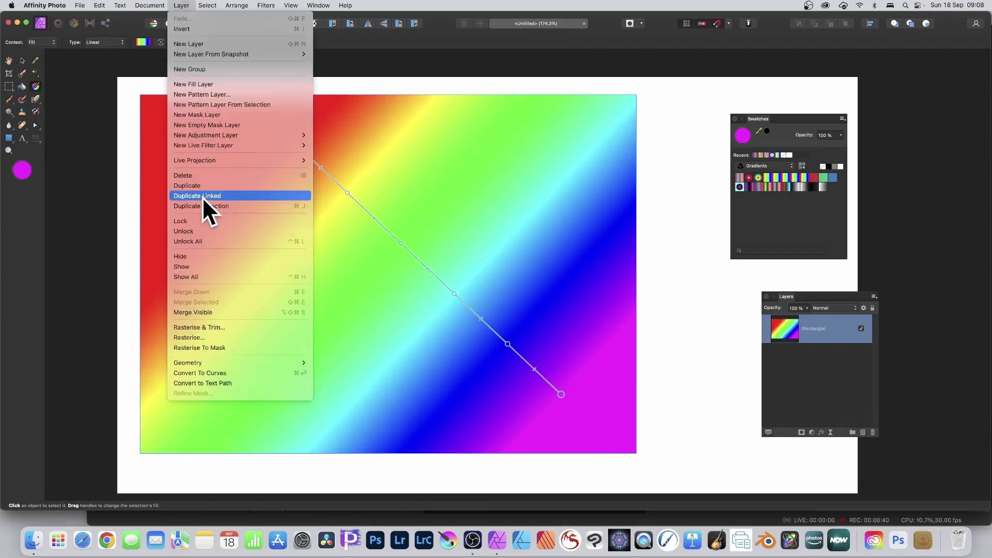
click(221, 197)
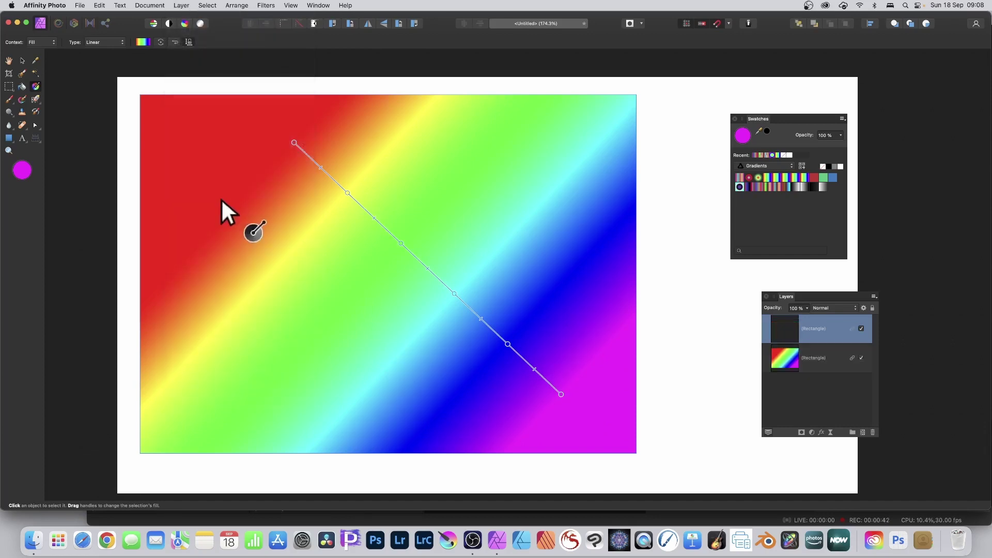
click(22, 61)
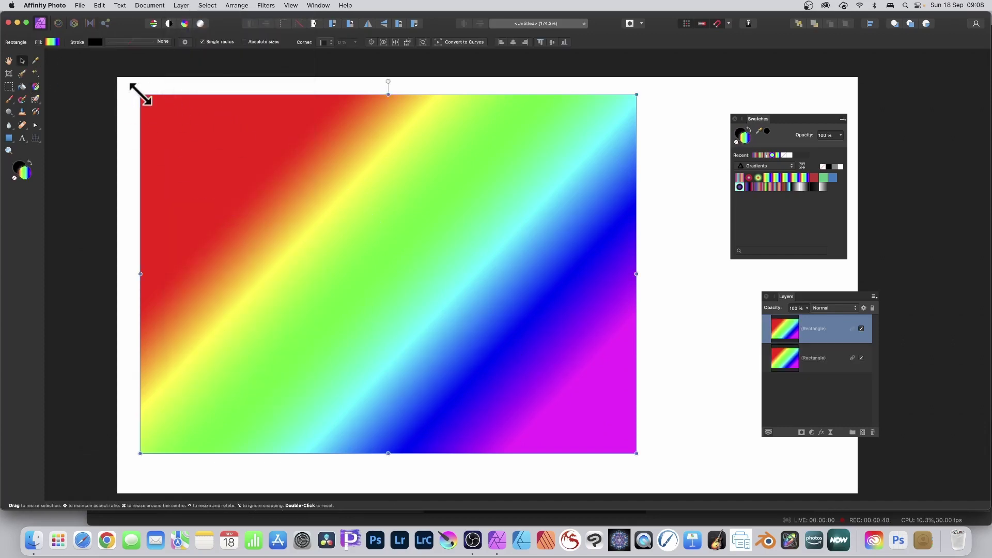
drag(141, 94, 103, 66)
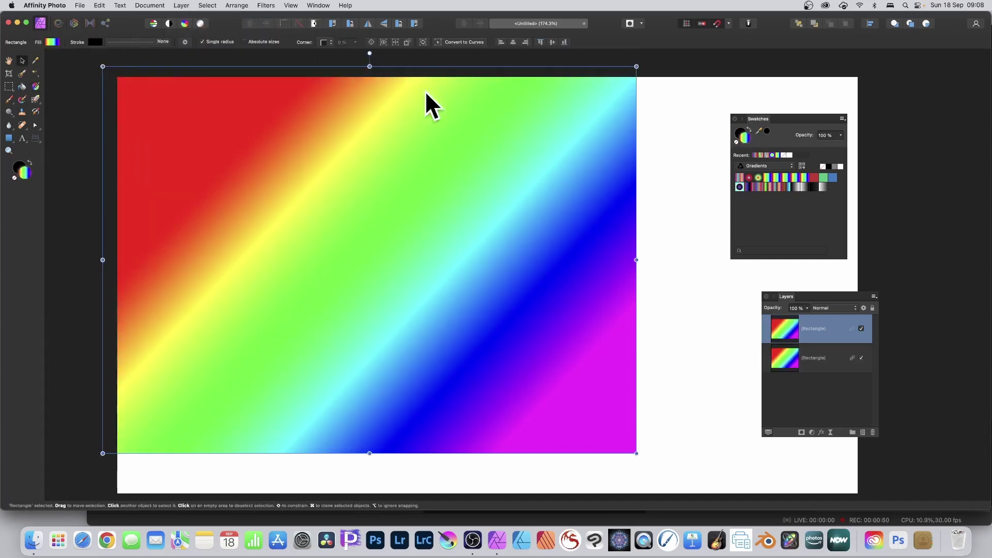
drag(636, 66, 658, 60)
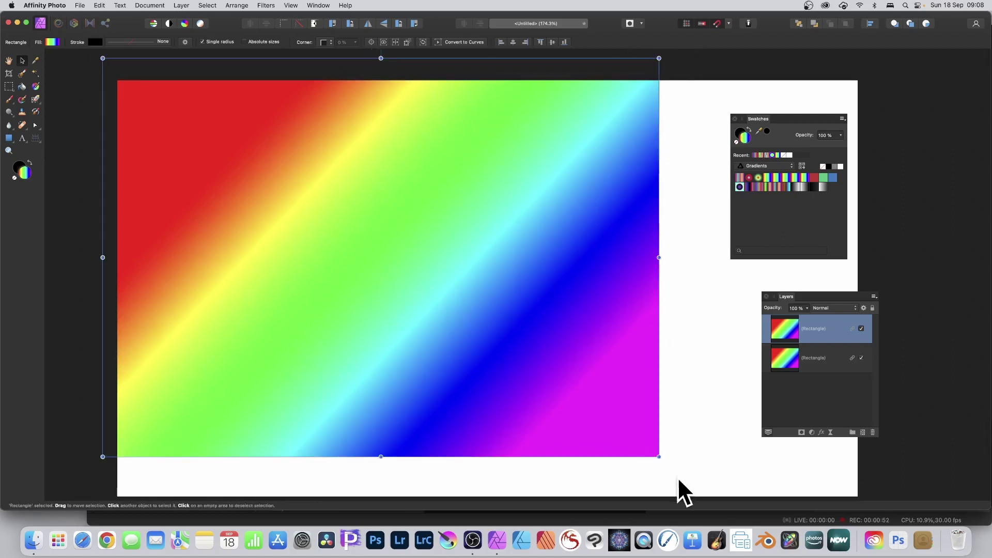
drag(659, 456, 677, 478)
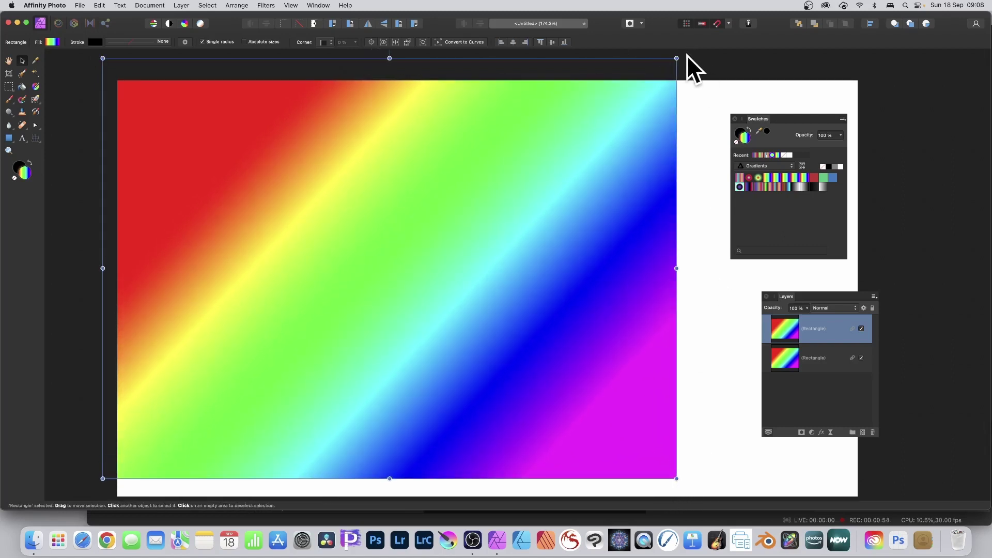
Rotate the enlarged duplicate slightly clockwise, set its blend mode to Difference, and nudge it to the left
drag(681, 54, 720, 140)
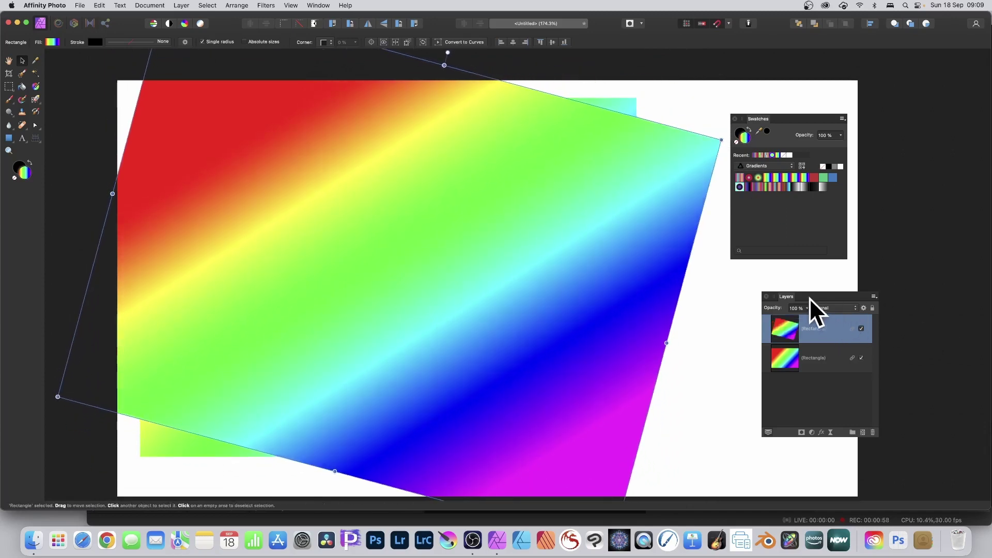
drag(809, 299, 779, 276)
click(792, 288)
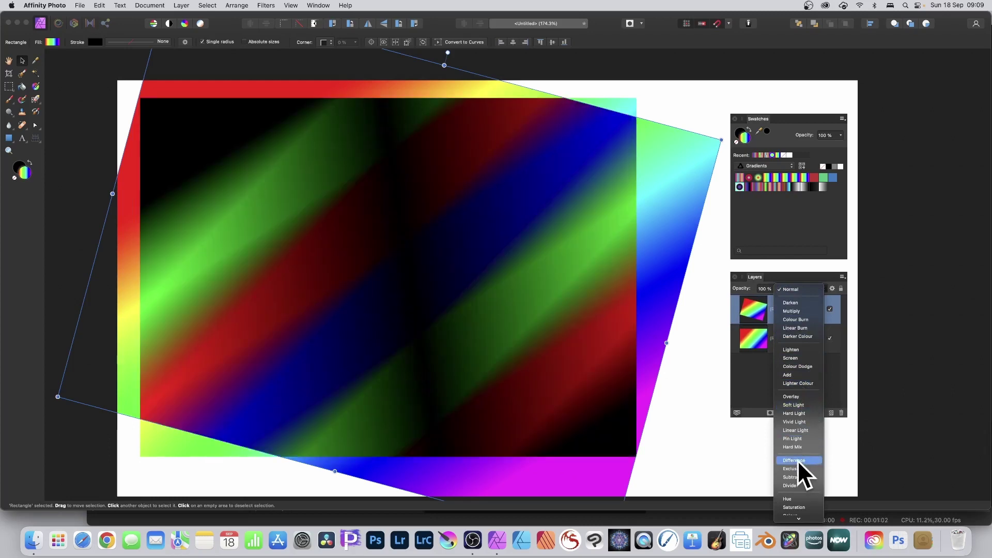
click(798, 460)
mouse_move(473, 216)
mouse_down()
mouse_move(405, 222)
mouse_move(503, 219)
mouse_move(460, 223)
mouse_up()
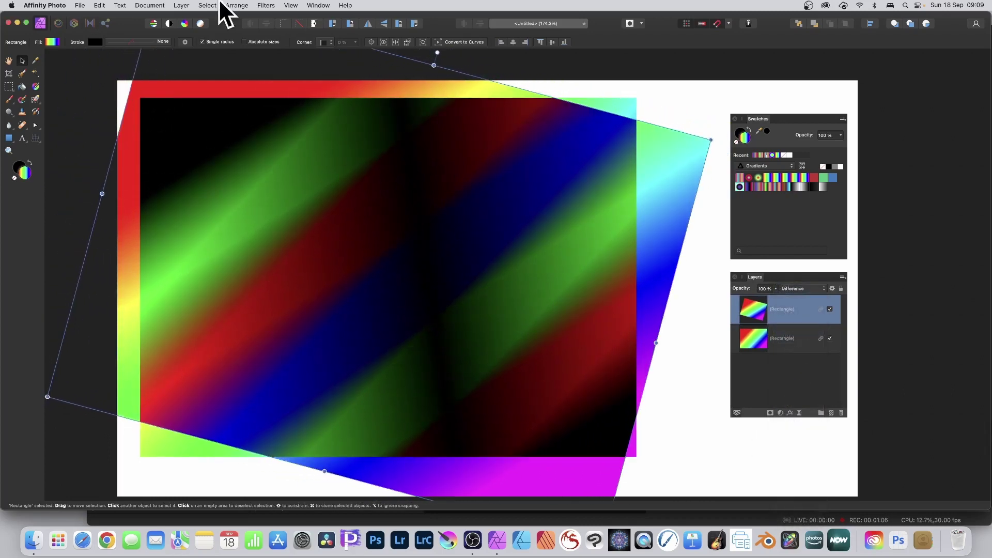
Build further linked duplicates of the top rectangle, each turned to a different angle, rotating the first one counterclockwise
click(180, 6)
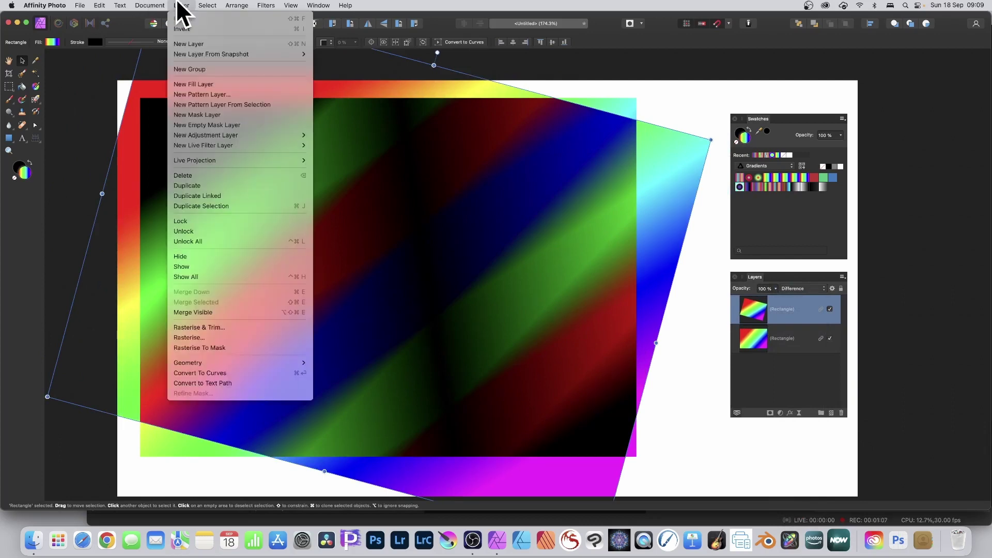
click(224, 196)
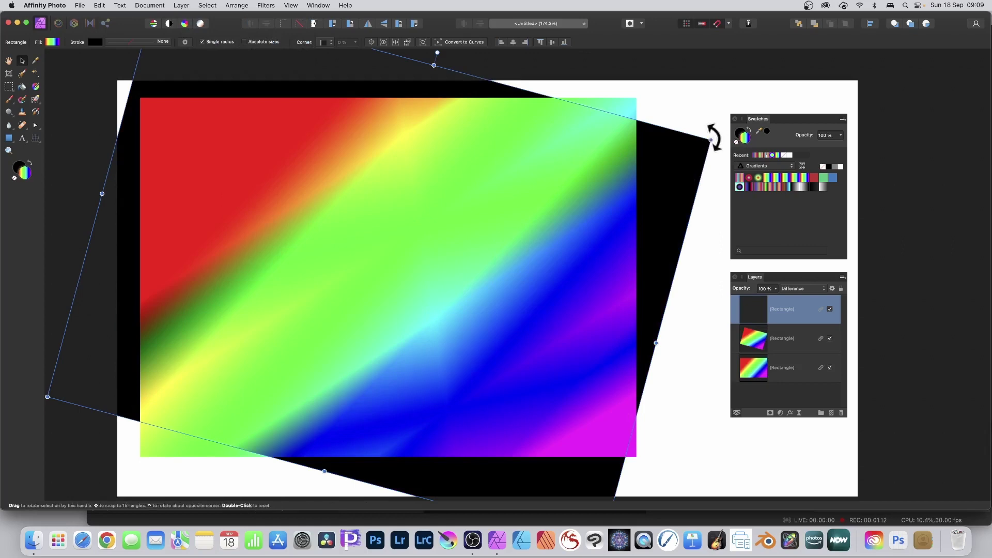
drag(714, 138, 519, 72)
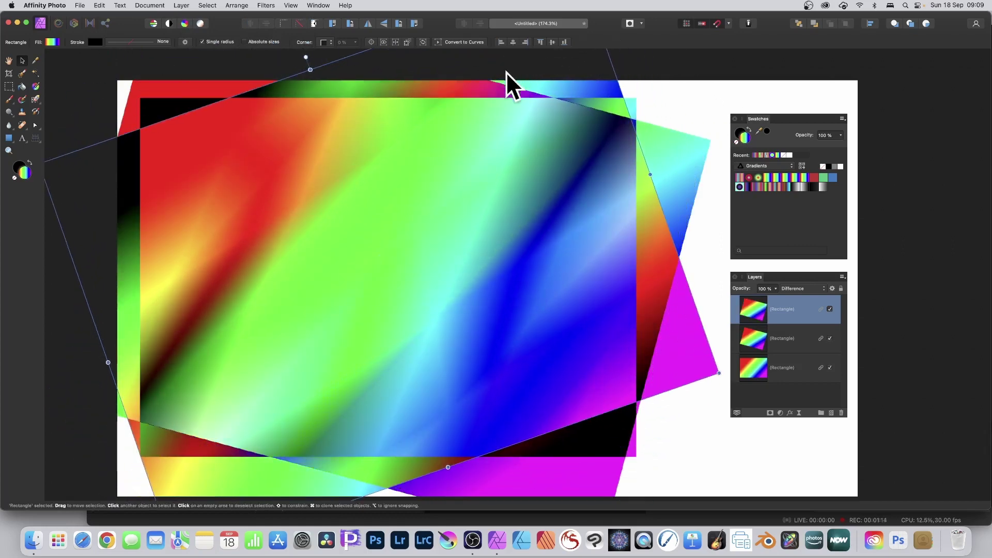
key(super+j)
Change the linked rectangles' gradient fill to Radial and place its centre in the left part of the top rectangle
click(36, 86)
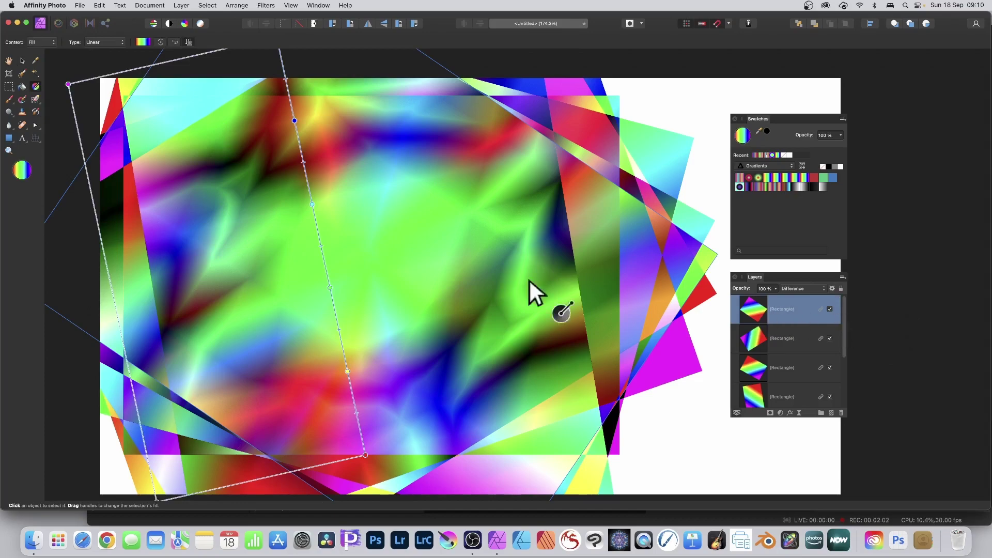
drag(246, 237, 347, 281)
click(118, 42)
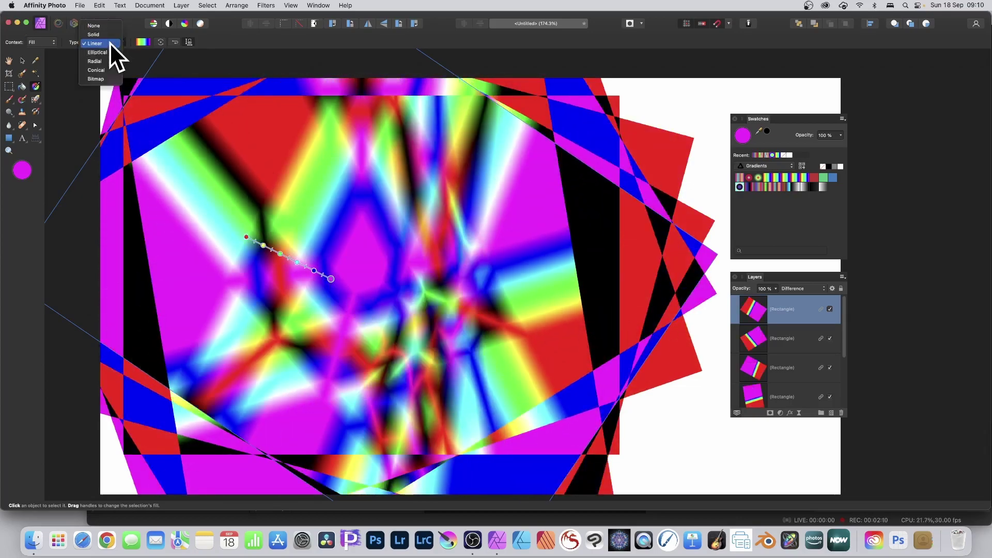
click(106, 60)
drag(334, 255, 568, 340)
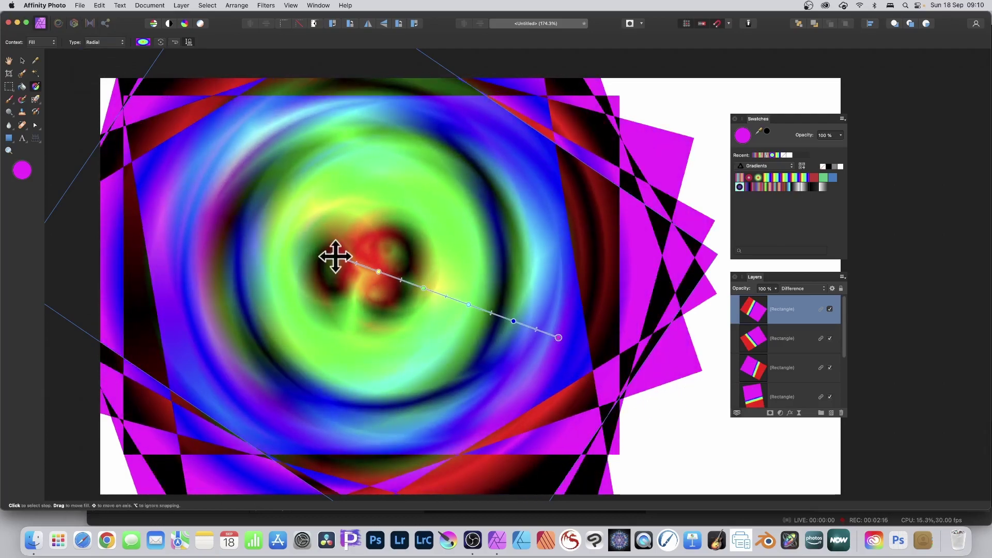
drag(333, 257, 239, 245)
Select all the stacked rectangle layers and group them
shift+click(786, 394)
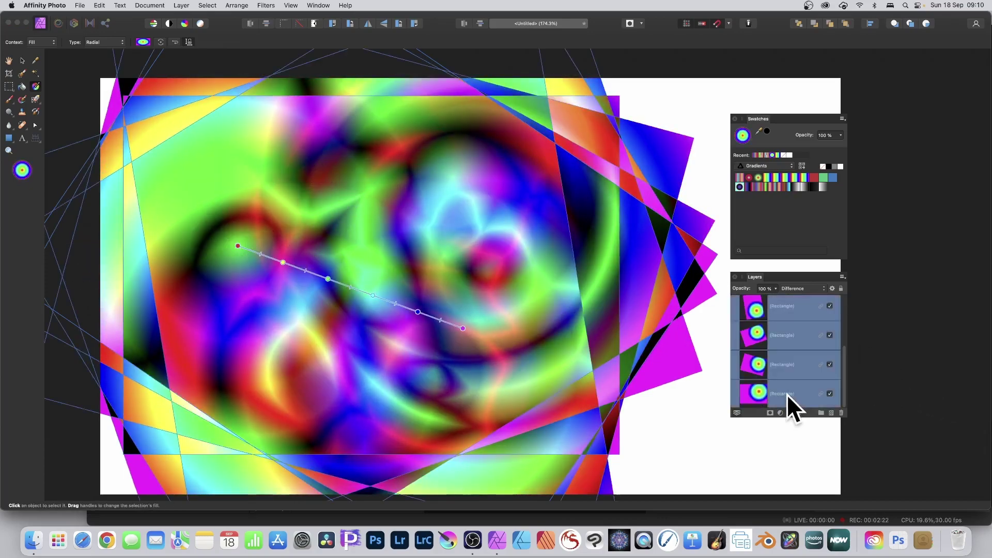
scroll(811, 373, down, 1)
scroll(811, 373, up, 1)
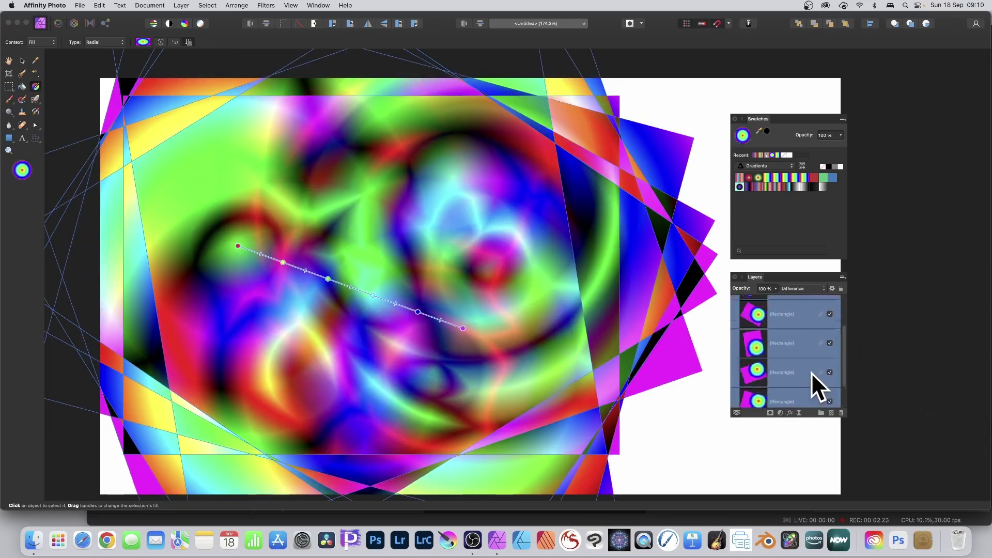
right_click(756, 300)
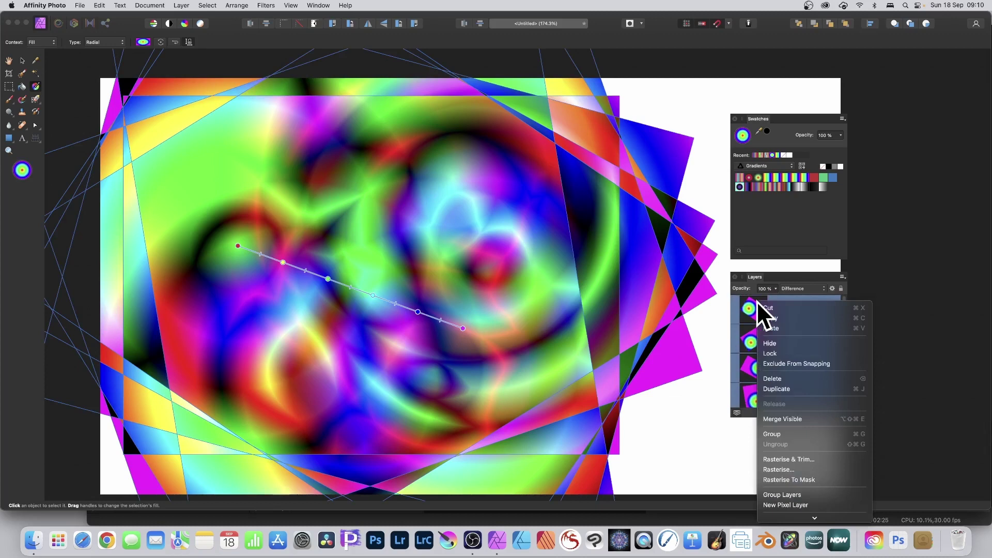
click(780, 435)
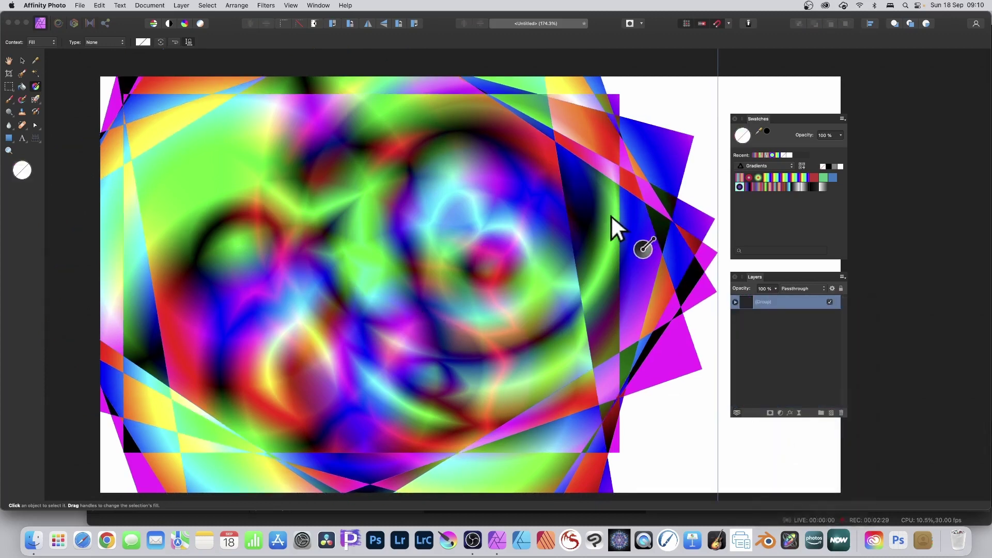
Cut the group from the document
scroll(857, 274, down, 1)
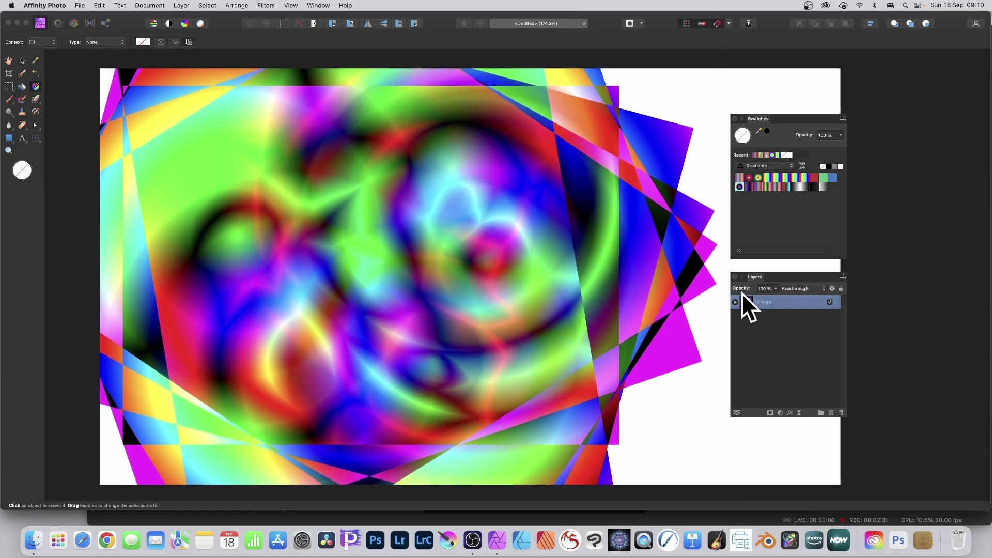
click(98, 5)
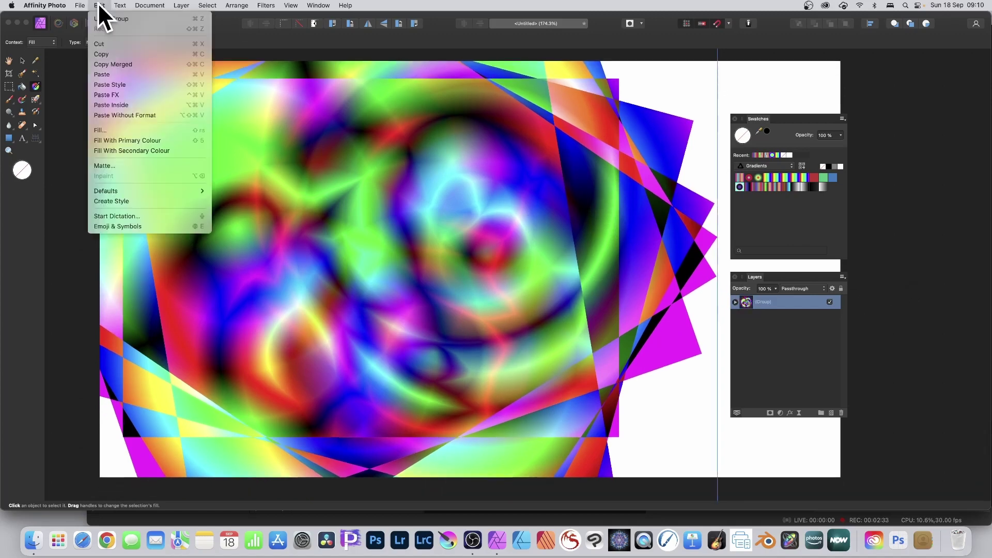
click(104, 43)
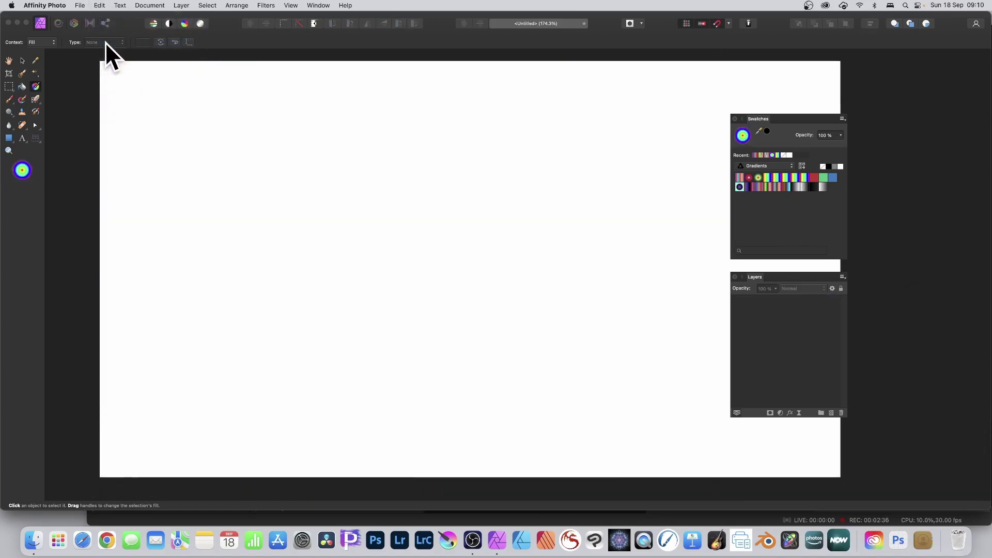
Draw a large rectangle covering most of the empty page, leaving white margins around it
click(10, 139)
click(48, 138)
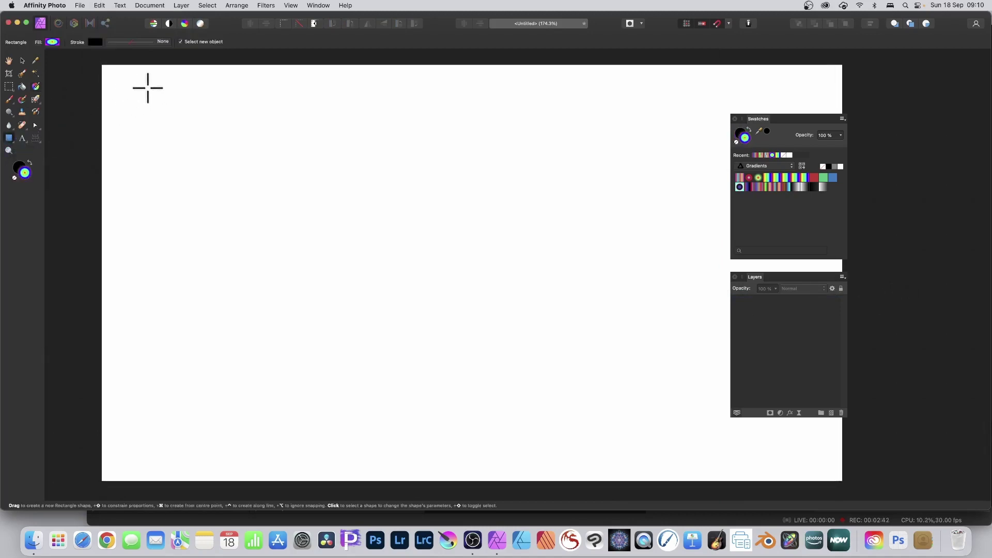
drag(148, 88, 645, 445)
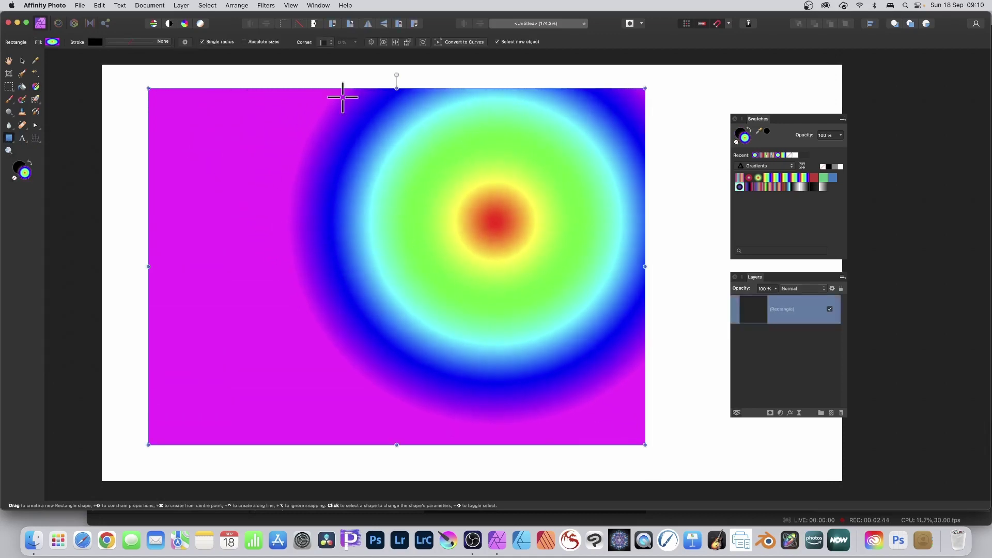
Paste the cut group inside the new rectangle and enlarge it so the blended area fills the frame
click(100, 6)
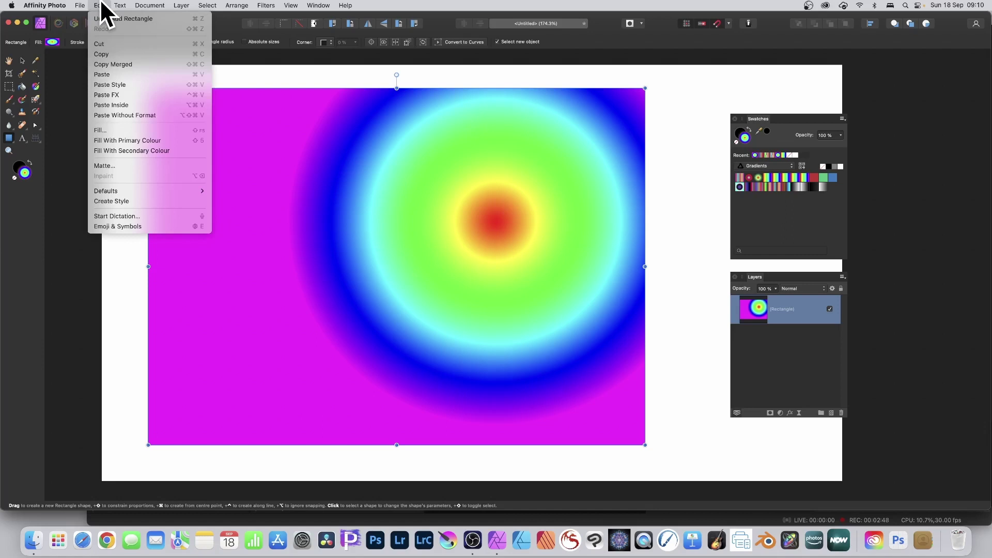
click(132, 104)
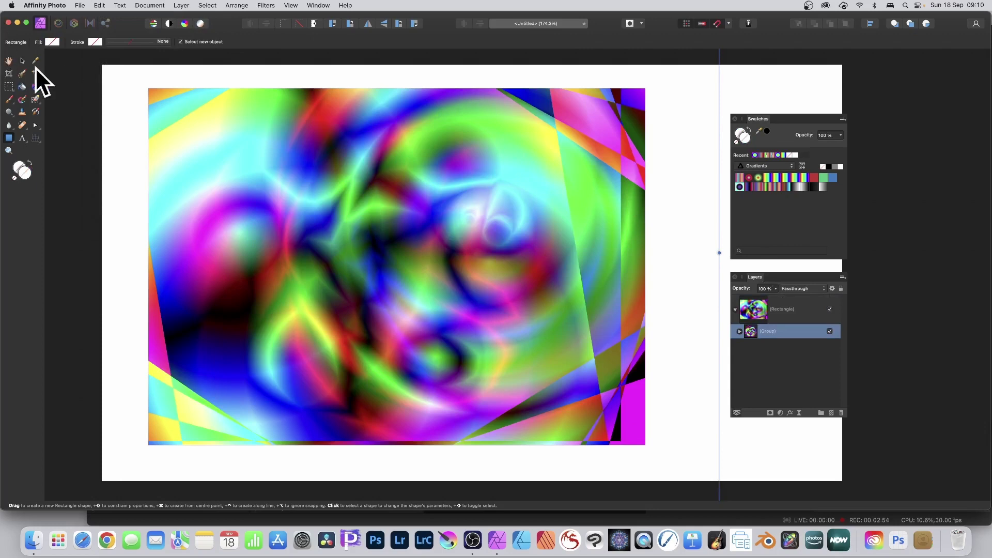
click(22, 61)
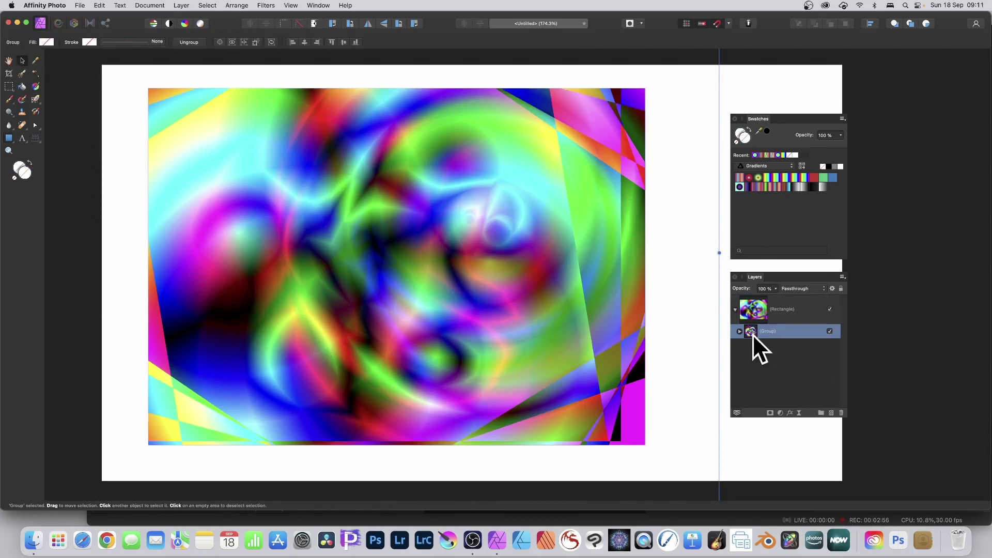
drag(358, 222, 815, 352)
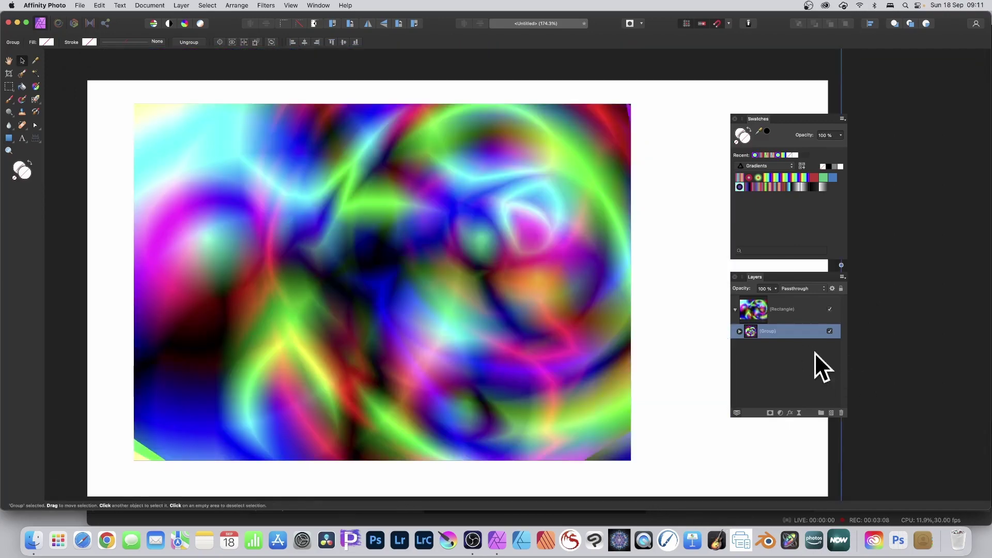
Stretch the container rectangle together with its contents to cover the page's full height and most of its width
click(753, 301)
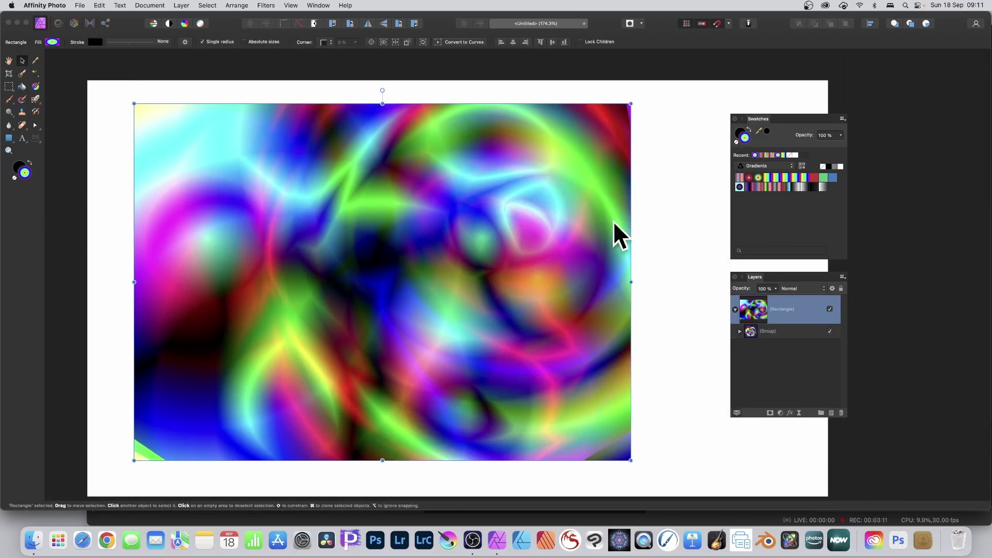
drag(630, 459, 786, 81)
scroll(428, 257, down, 10)
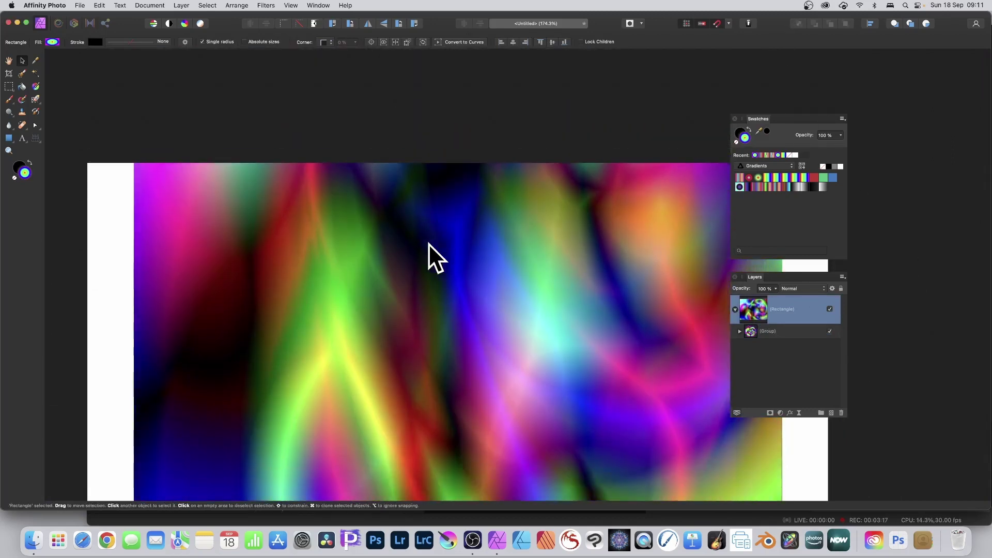
scroll(427, 241, up, 2)
scroll(422, 238, right, 5)
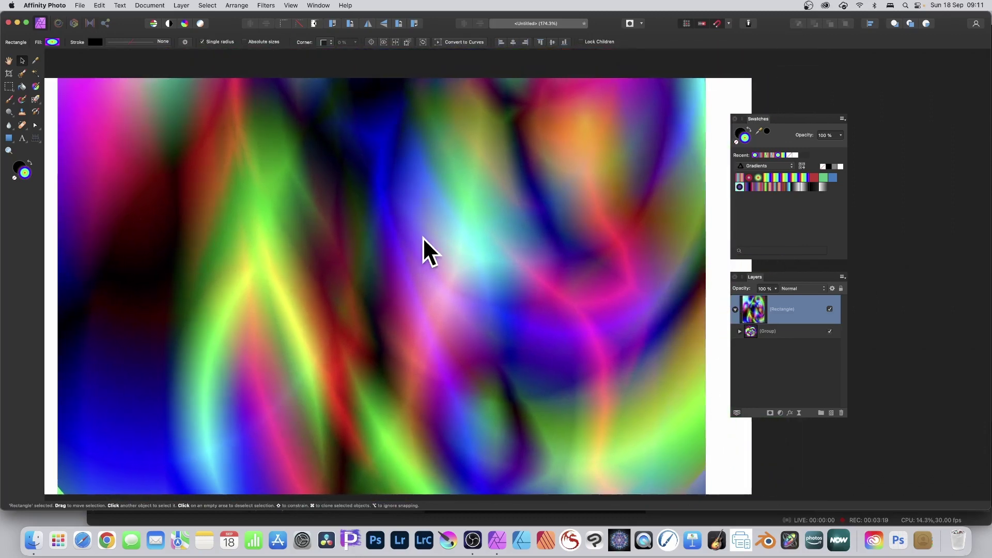
scroll(448, 240, left, 3)
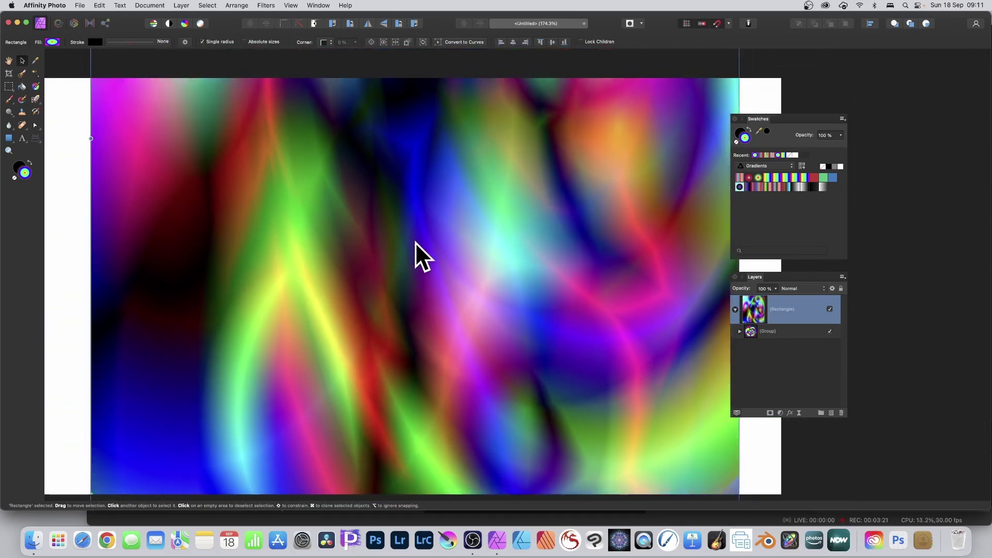
Redraw the radial gradient on the group's top nested rectangle from the artwork's lower-left area toward its upper middle
click(35, 85)
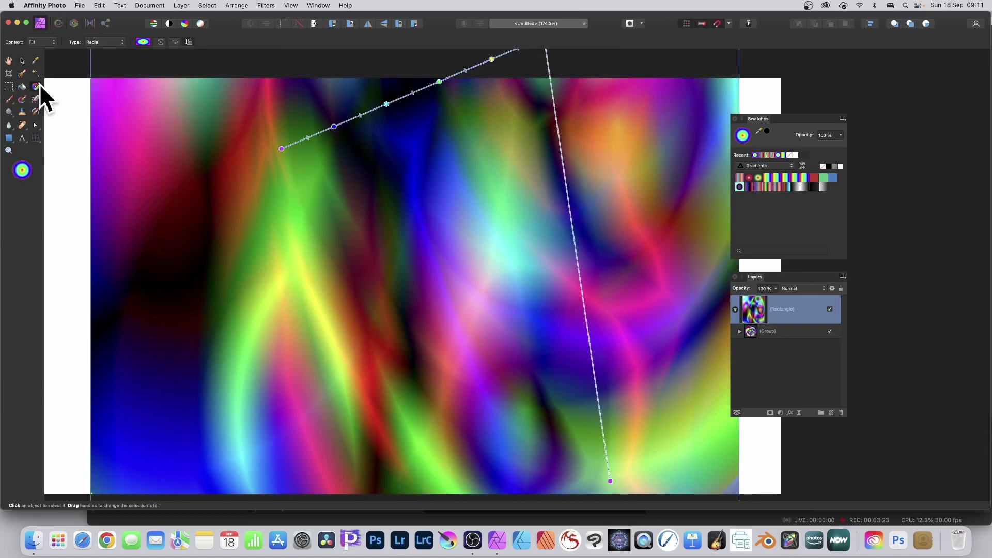
click(740, 331)
click(775, 355)
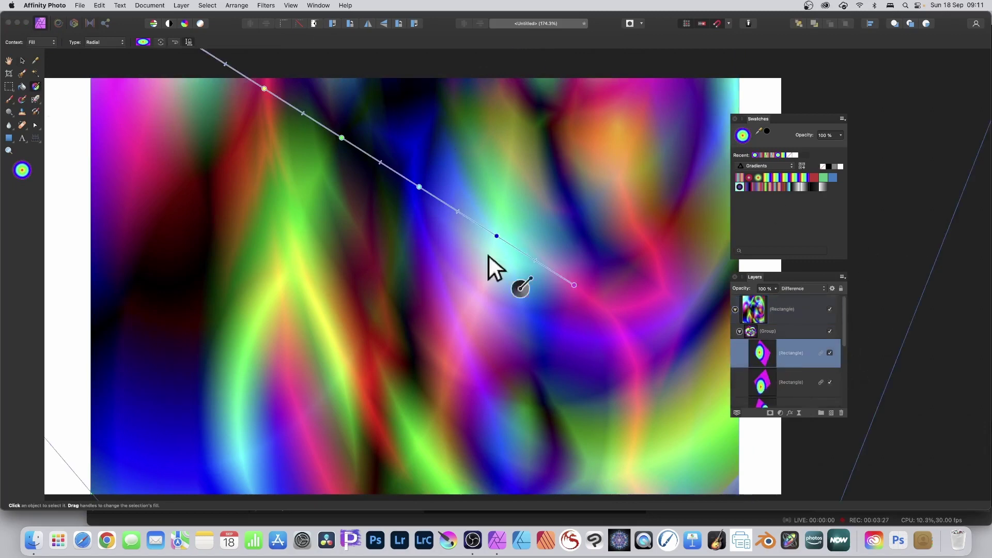
drag(568, 325, 126, 284)
drag(279, 415, 459, 181)
Switch the top nested rectangle's gradient to Linear and redraw it from the artwork's lower middle to beyond its left edge
click(102, 41)
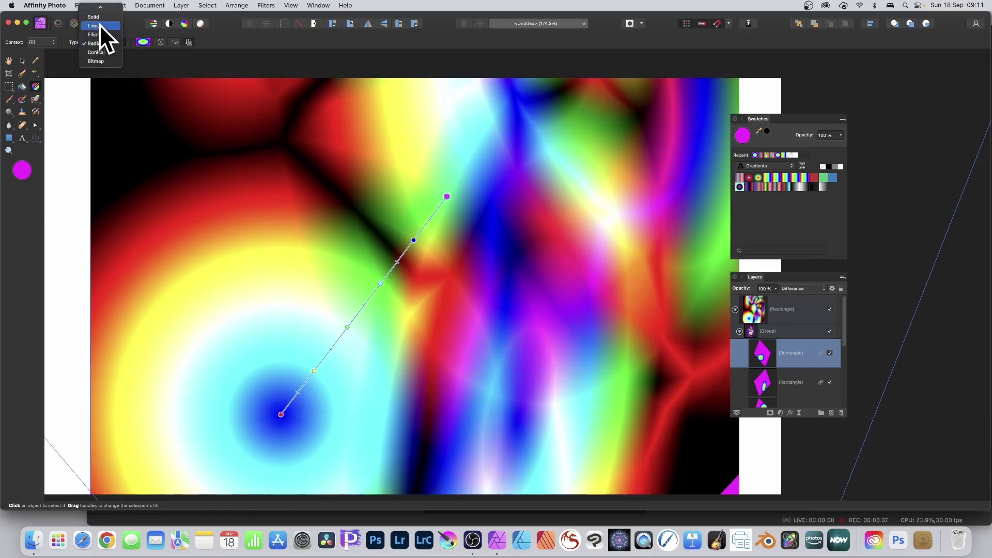
click(95, 25)
drag(303, 376, 60, 236)
click(97, 41)
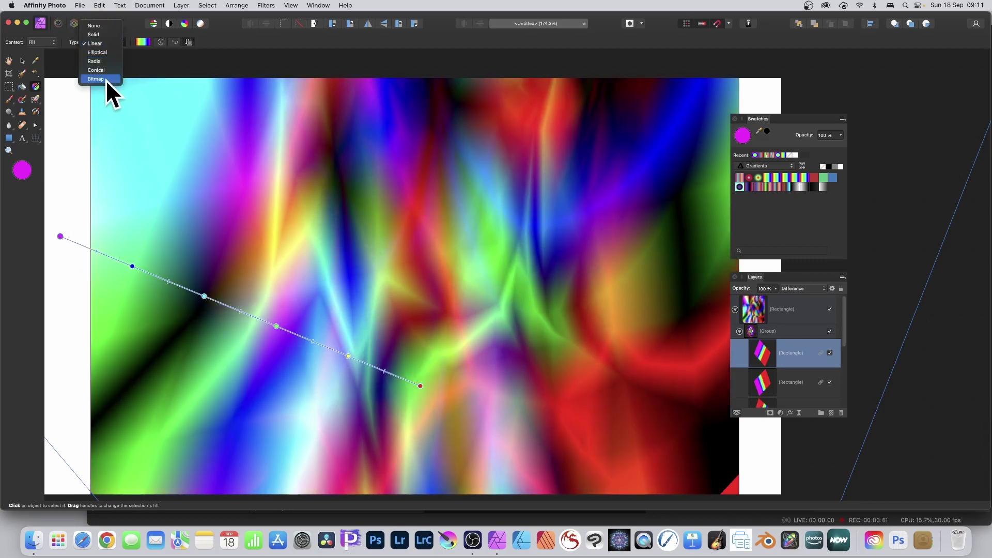
click(137, 23)
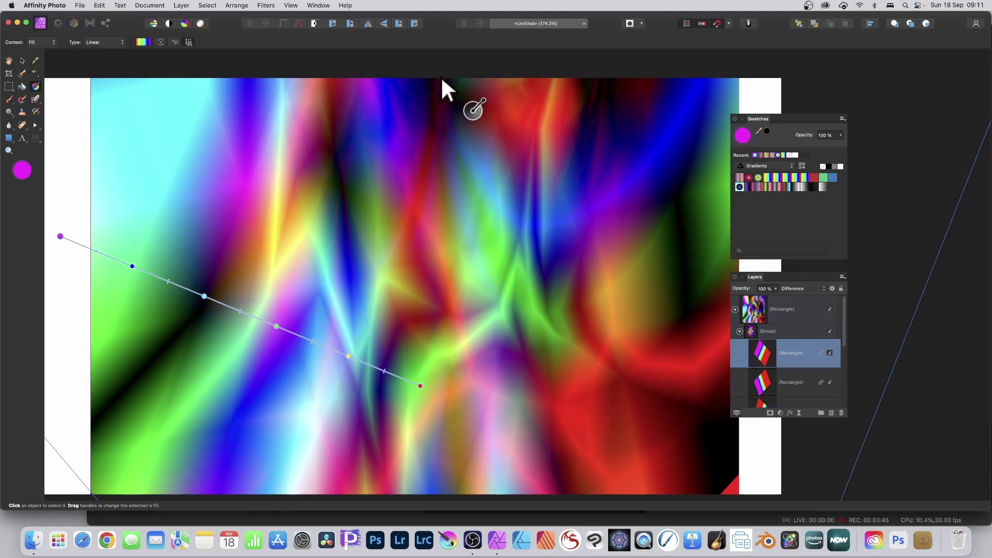
Cut the outer container rectangle together with its nested group from the page
click(780, 310)
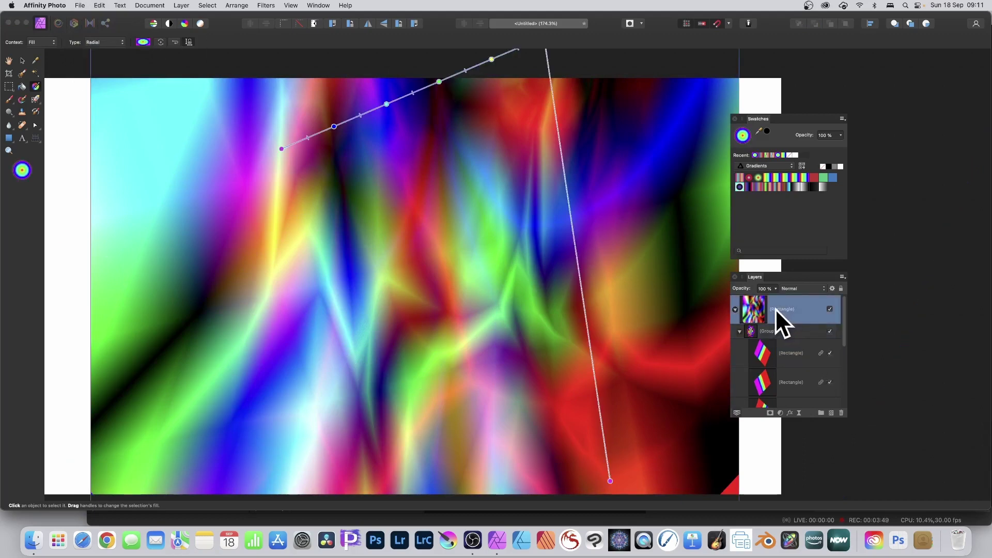
click(23, 60)
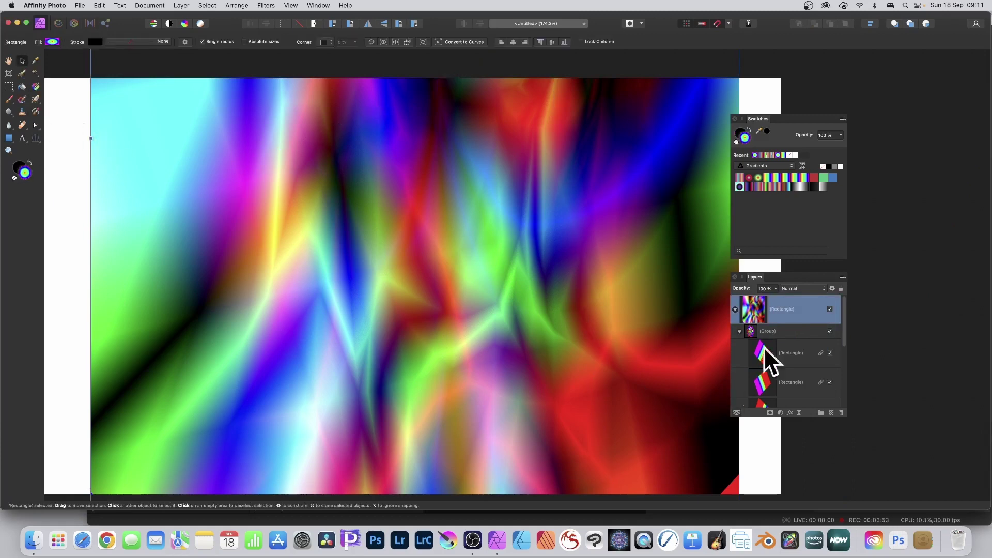
click(99, 5)
click(101, 43)
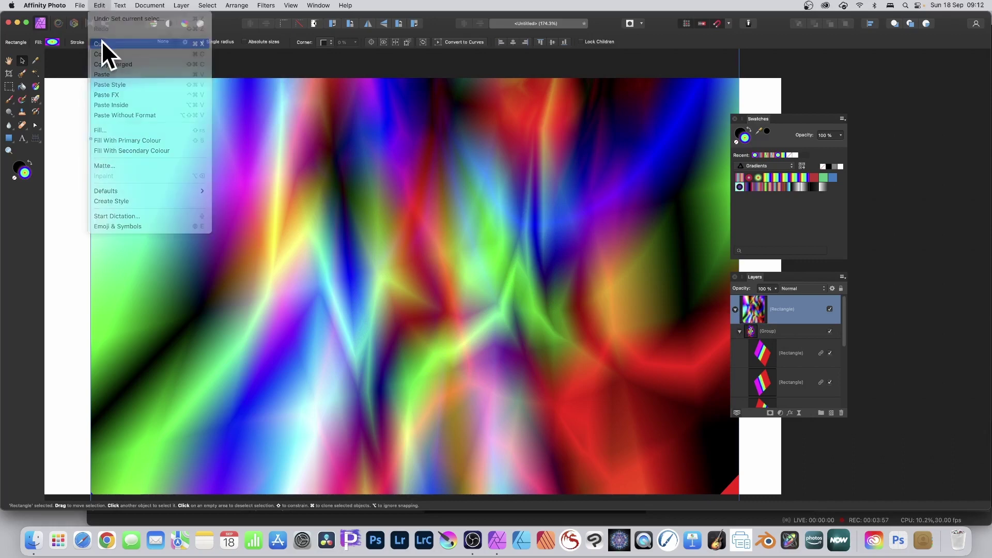
Draw a heart almost as tall as the page in its middle and paste the cut artwork inside it
click(8, 139)
click(69, 355)
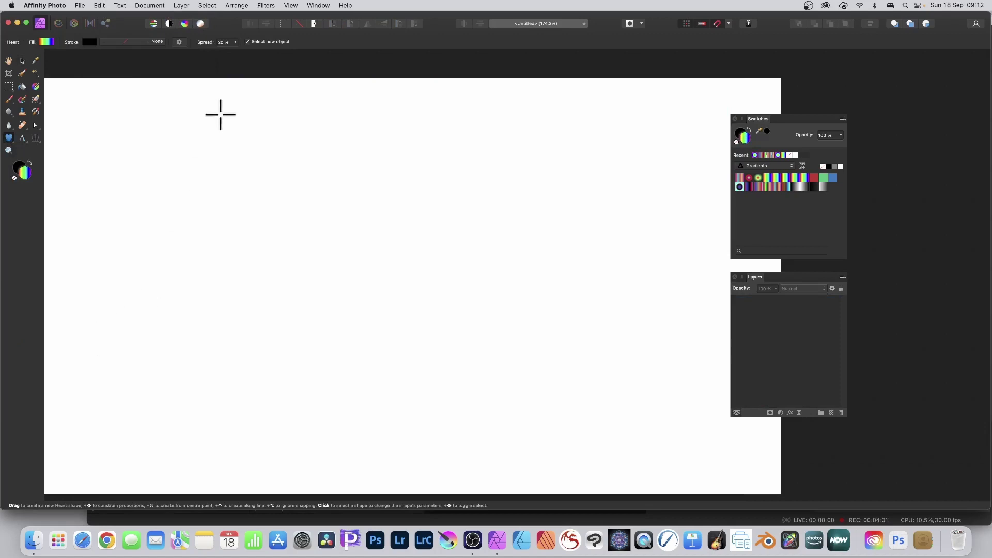
drag(202, 93, 572, 470)
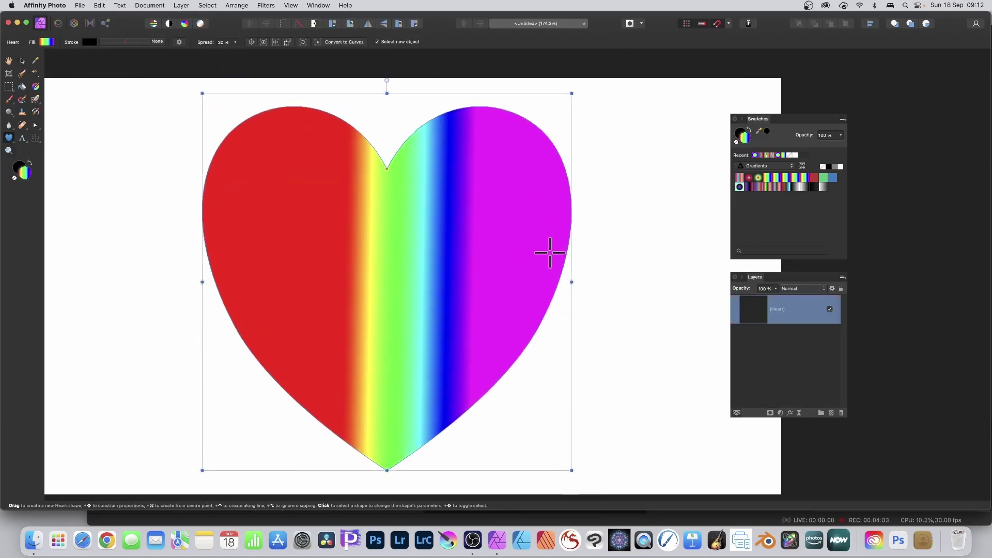
click(100, 5)
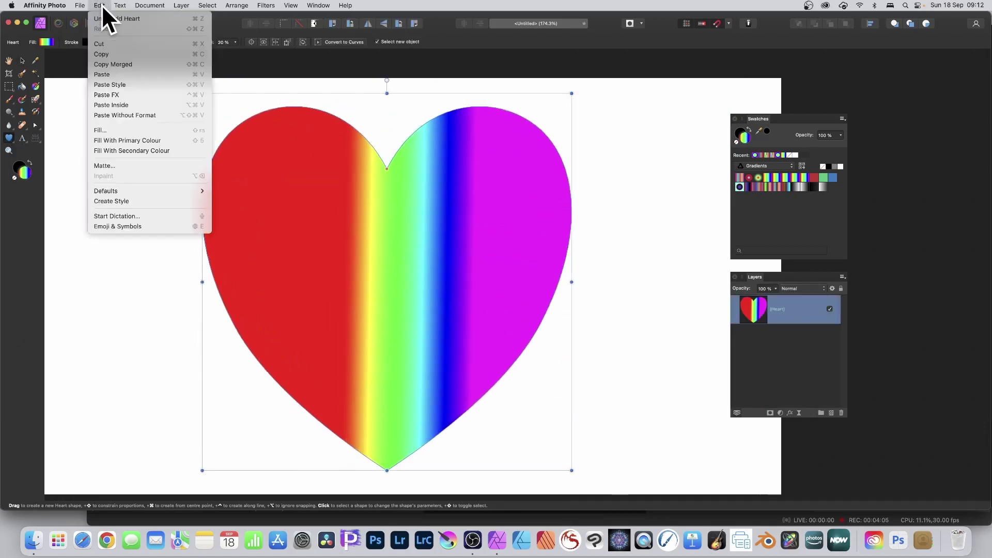
click(128, 104)
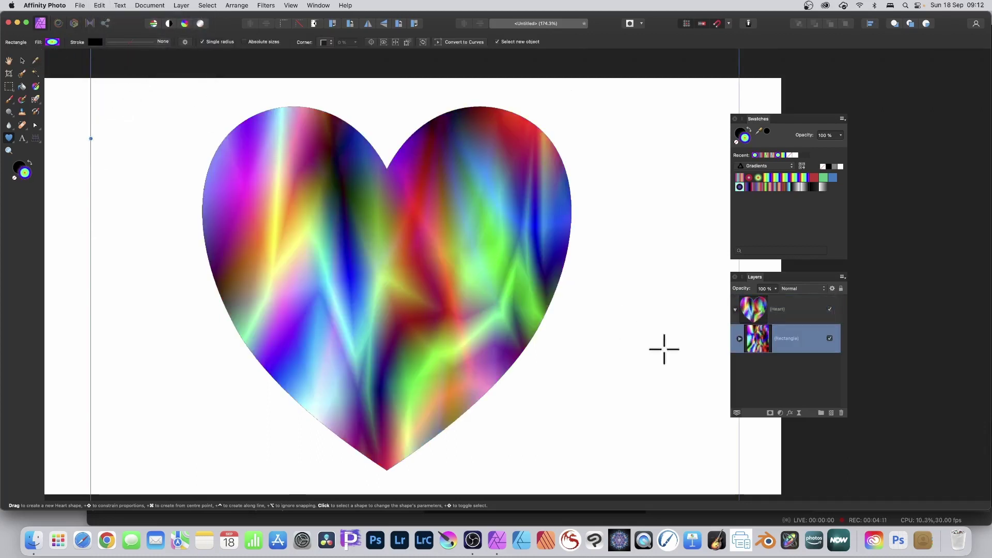
Add a 3D layer effect to the heart with a radius of 53.8 px and specular at 59%
click(759, 307)
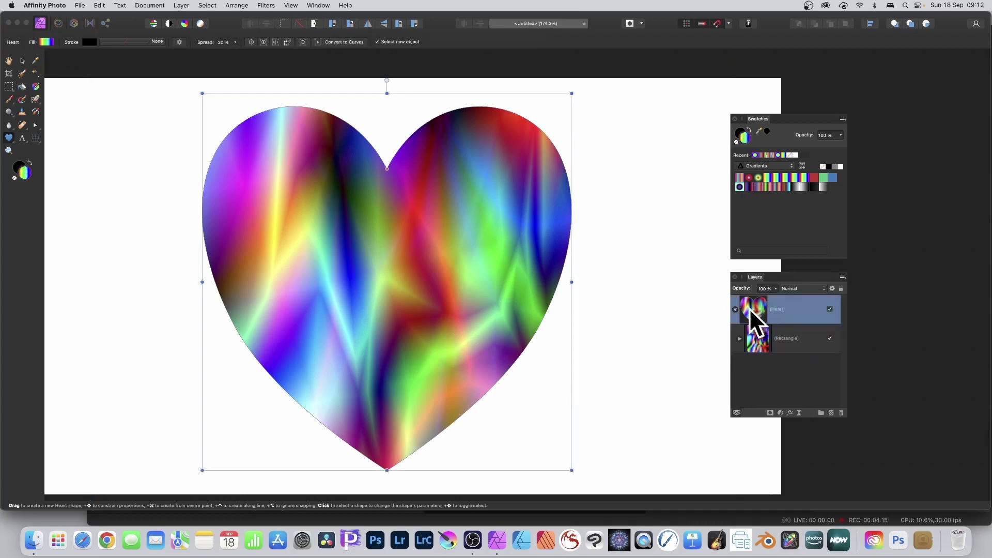
click(789, 413)
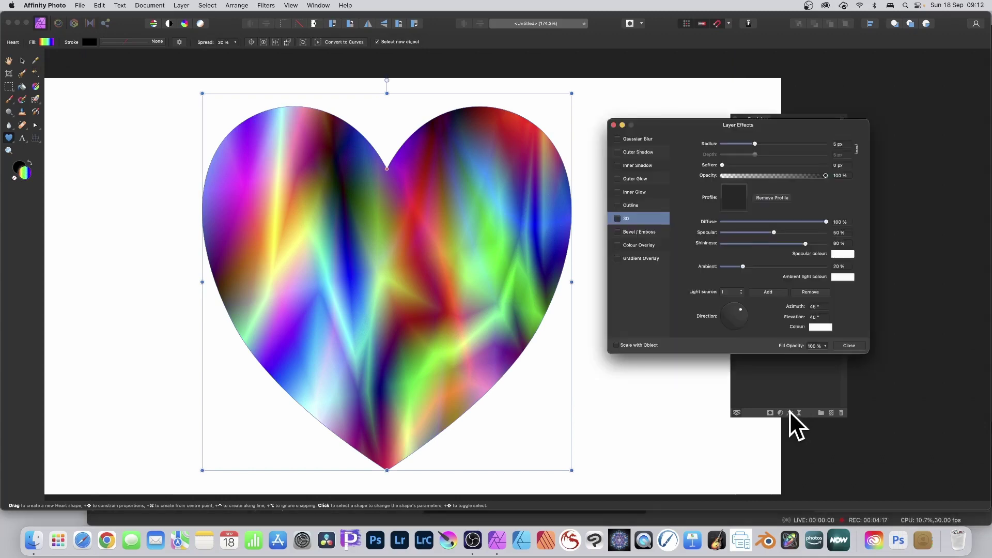
click(618, 218)
drag(755, 144, 815, 143)
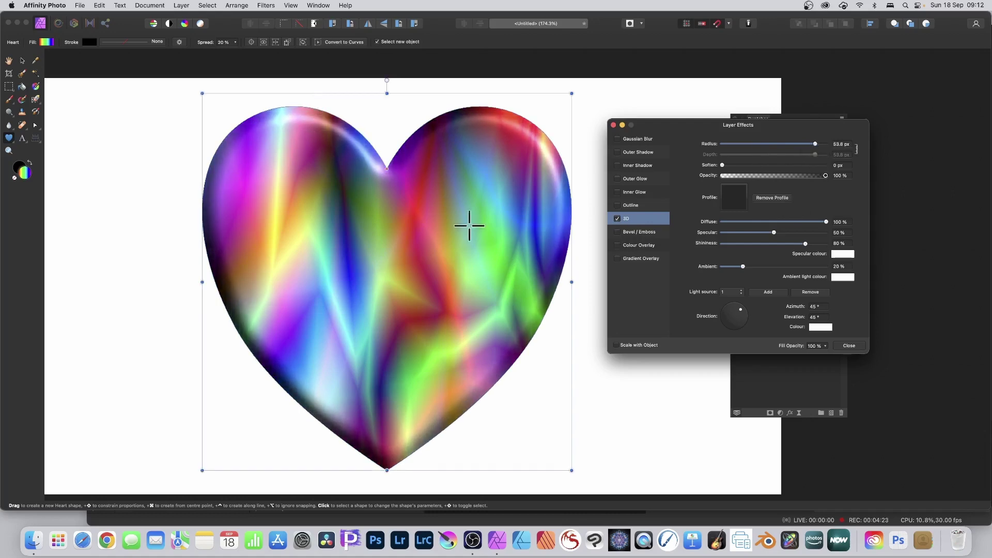
drag(773, 233, 783, 233)
Add an Outer Shadow to the heart with radius 20.8 px, offset 42.9 px and intensity 63%
click(628, 151)
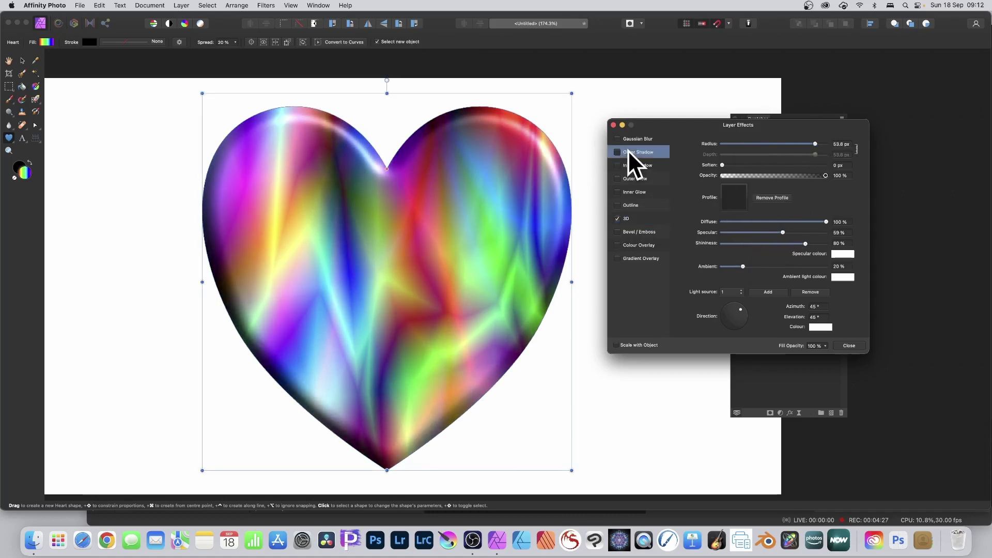
click(616, 152)
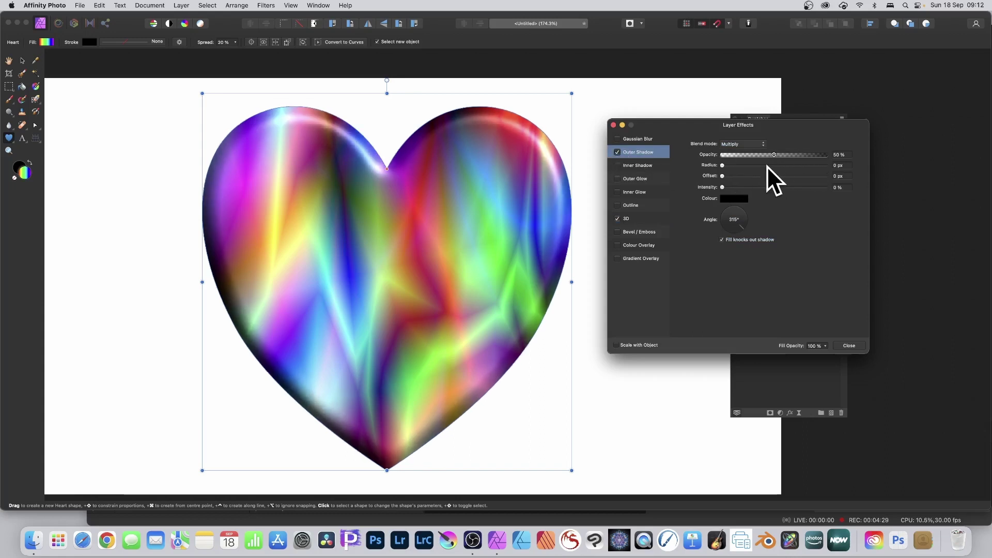
drag(769, 165, 787, 186)
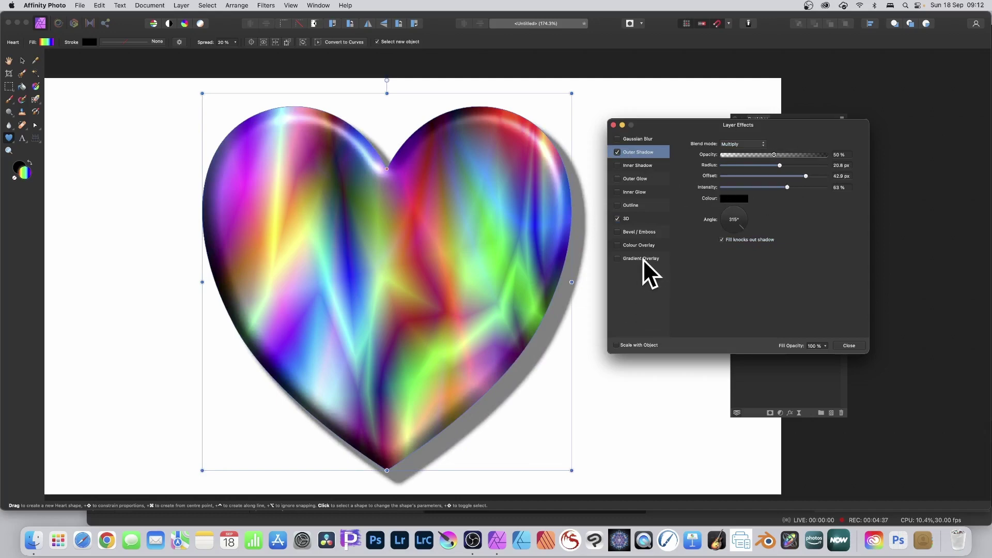
Enable a Gradient Overlay on the heart and set the blend modes of both the outer shadow and the overlay to Difference
click(617, 258)
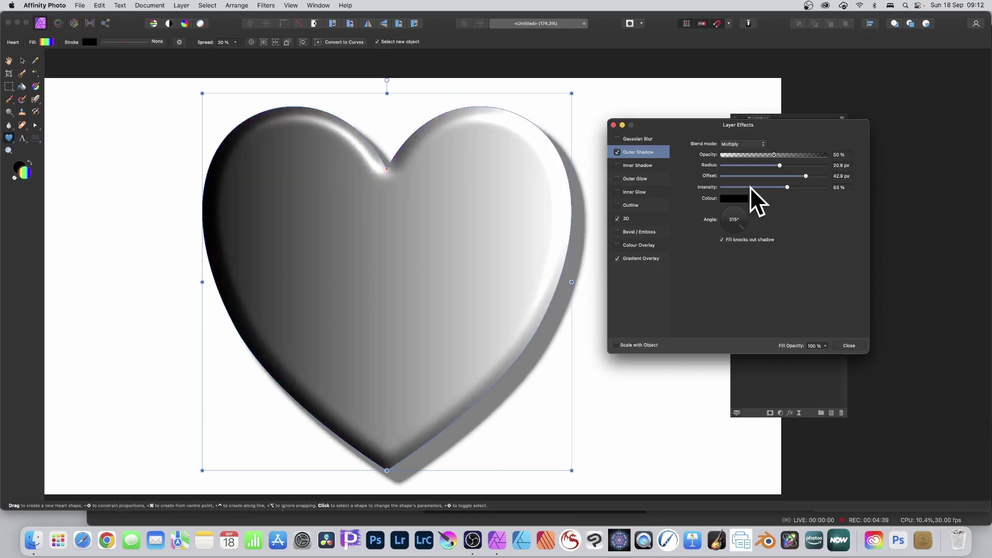
click(736, 144)
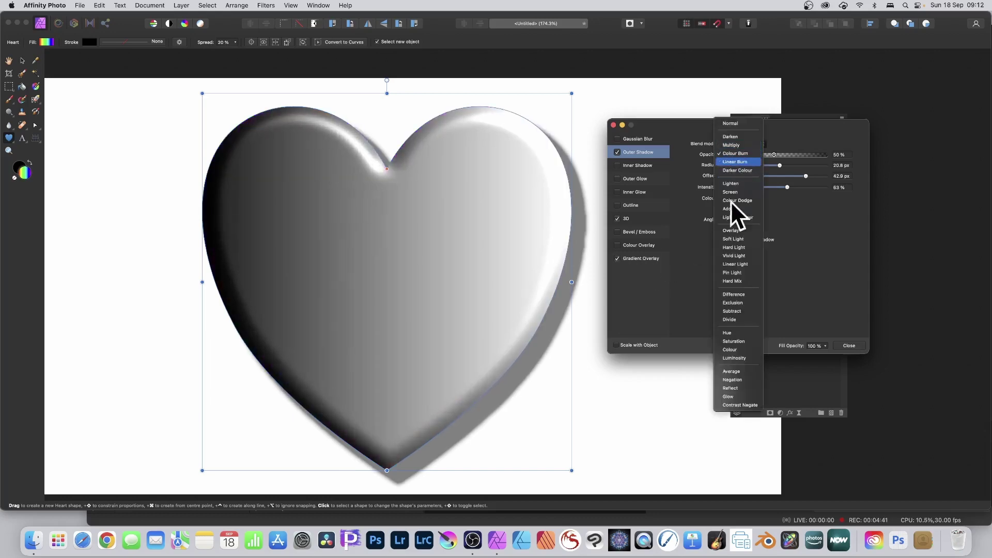
click(737, 292)
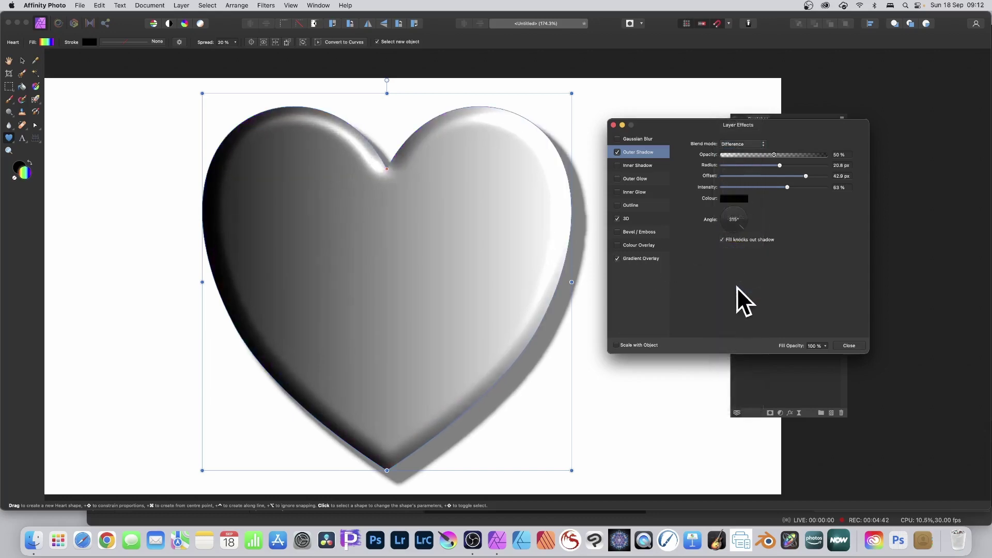
click(647, 259)
click(742, 144)
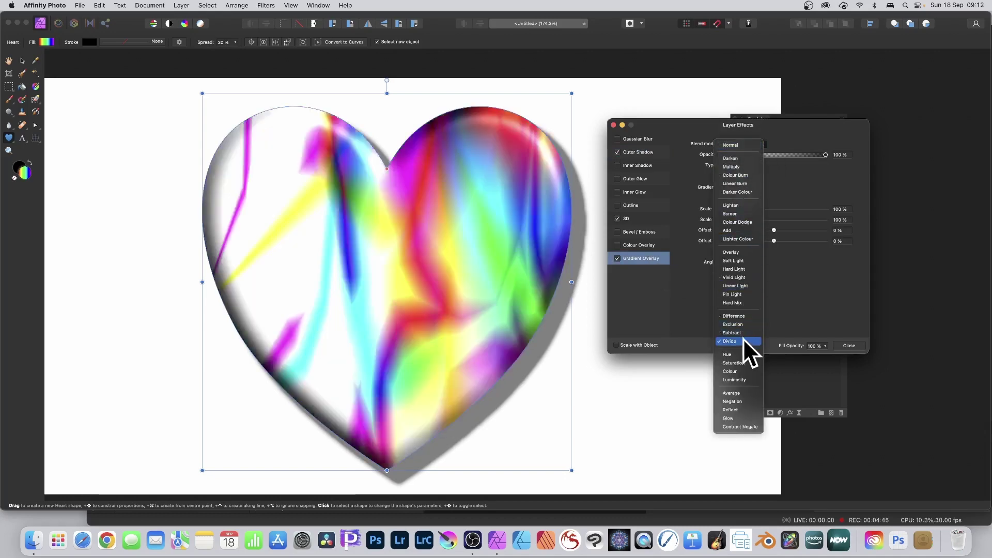
click(745, 314)
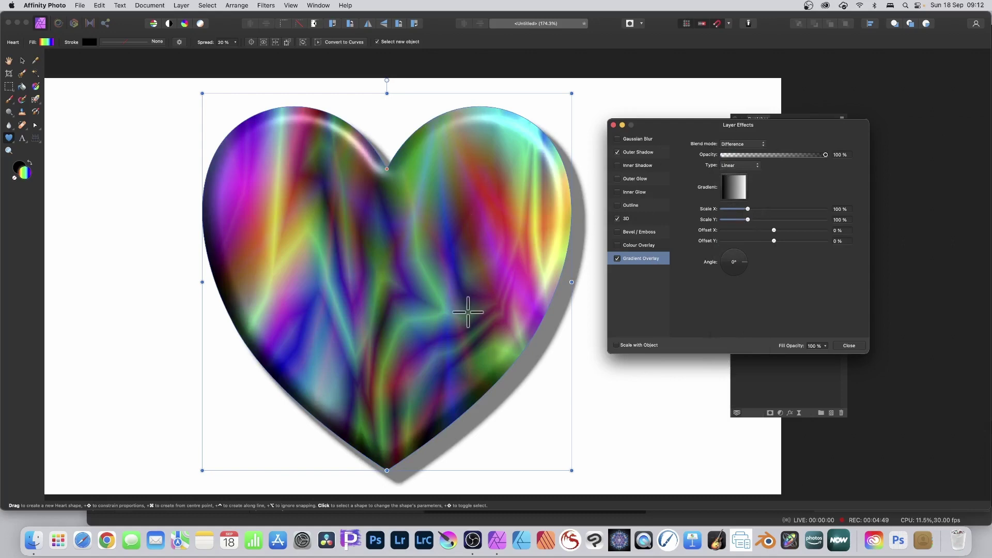
Add a pinkish-red stop at 39% to the overlay's black-to-white gradient and close the layer effects
click(725, 185)
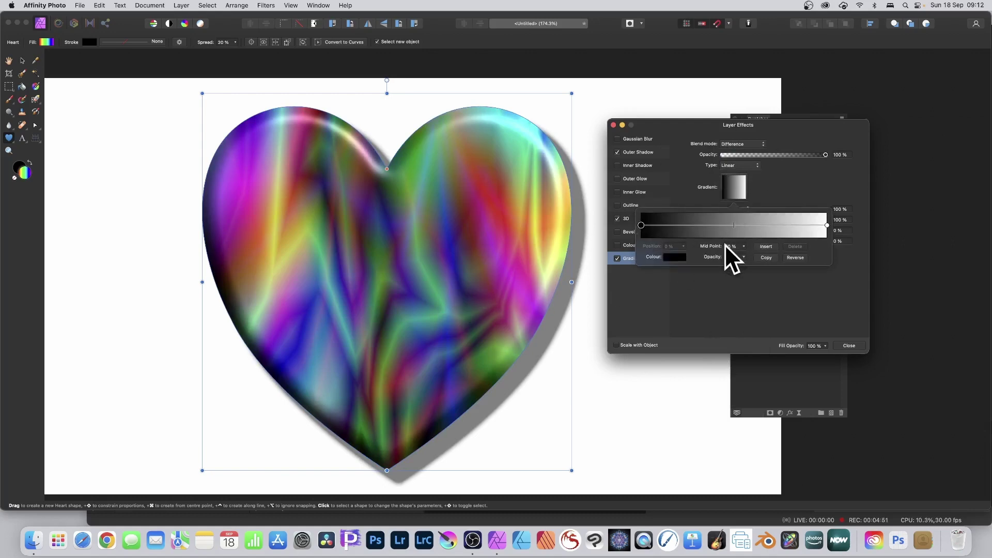
click(714, 225)
click(673, 258)
click(724, 284)
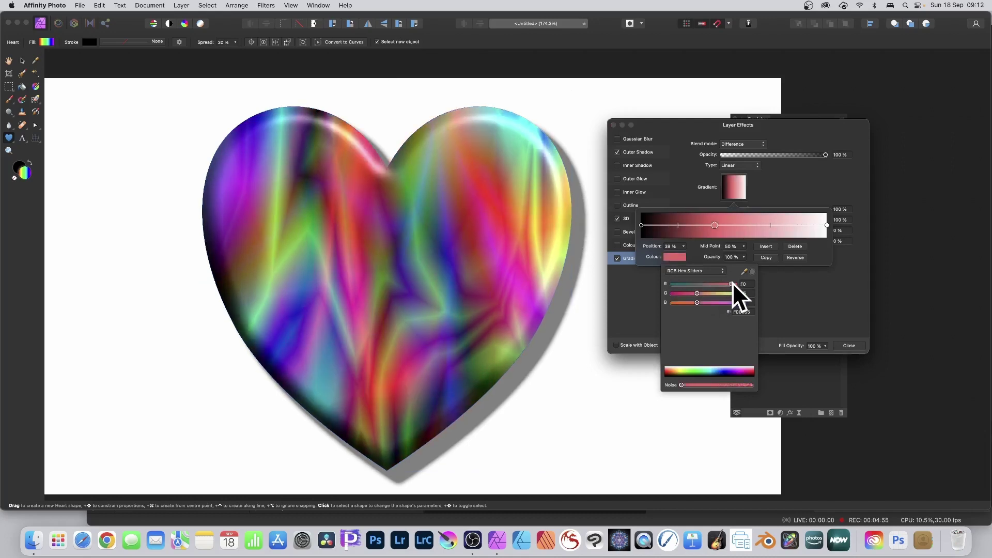
click(858, 346)
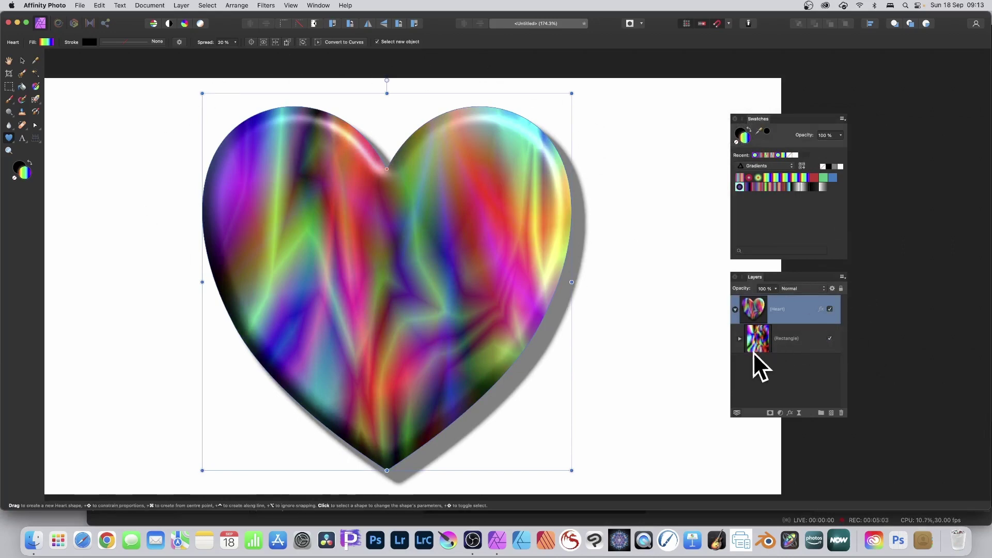
Redraw the linear gradient on the group's top nested rectangle from near the heart's lower tip to just beyond its left edge
drag(761, 283, 610, 129)
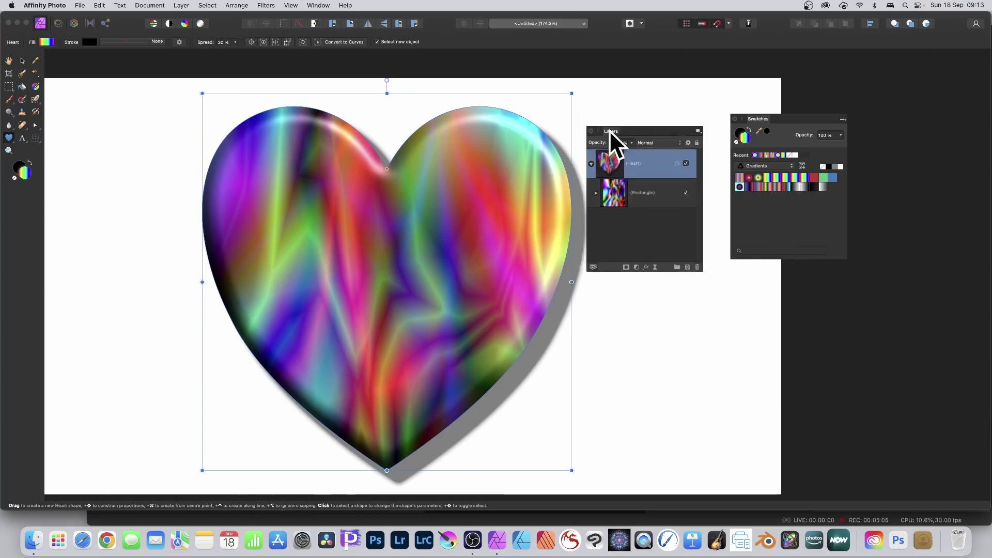
click(590, 185)
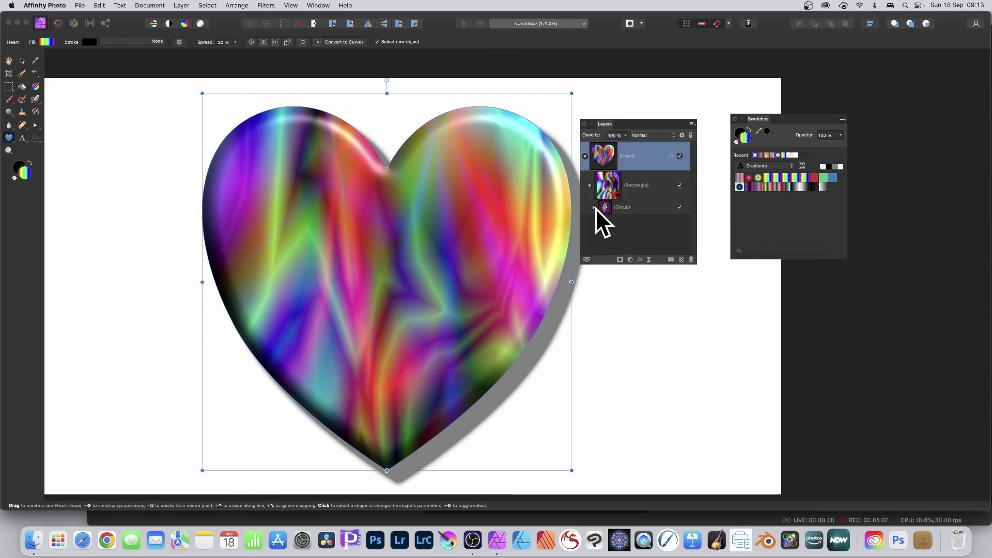
click(594, 207)
click(652, 230)
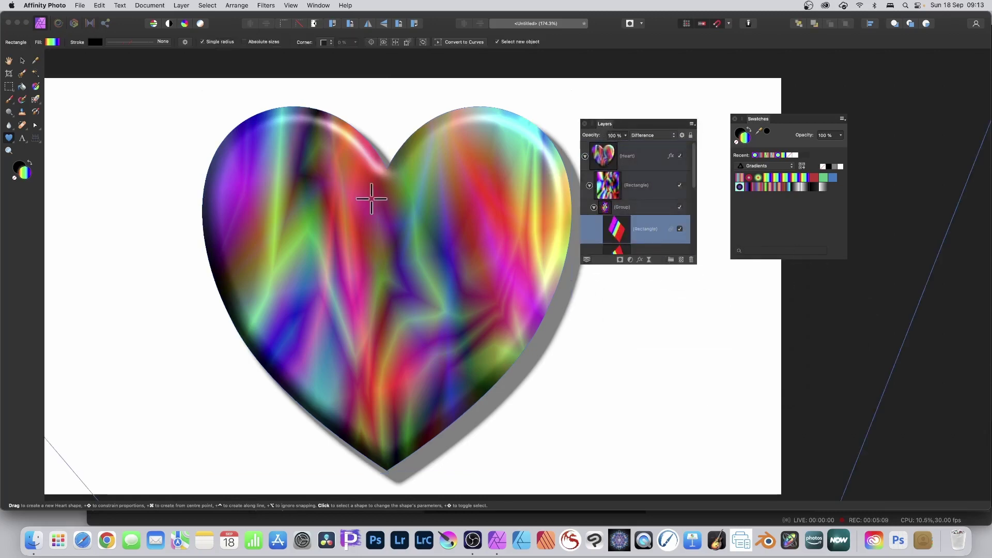
click(36, 85)
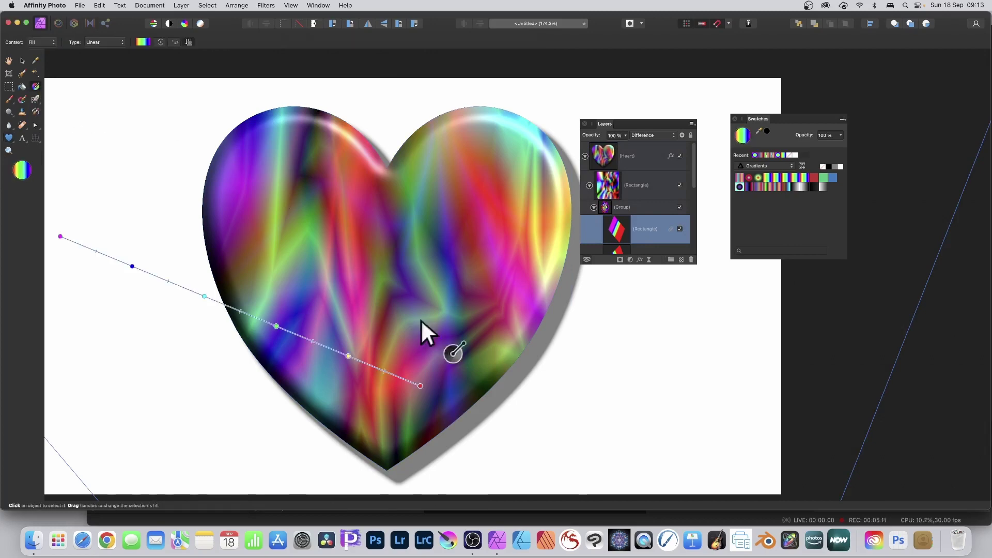
drag(397, 429, 184, 242)
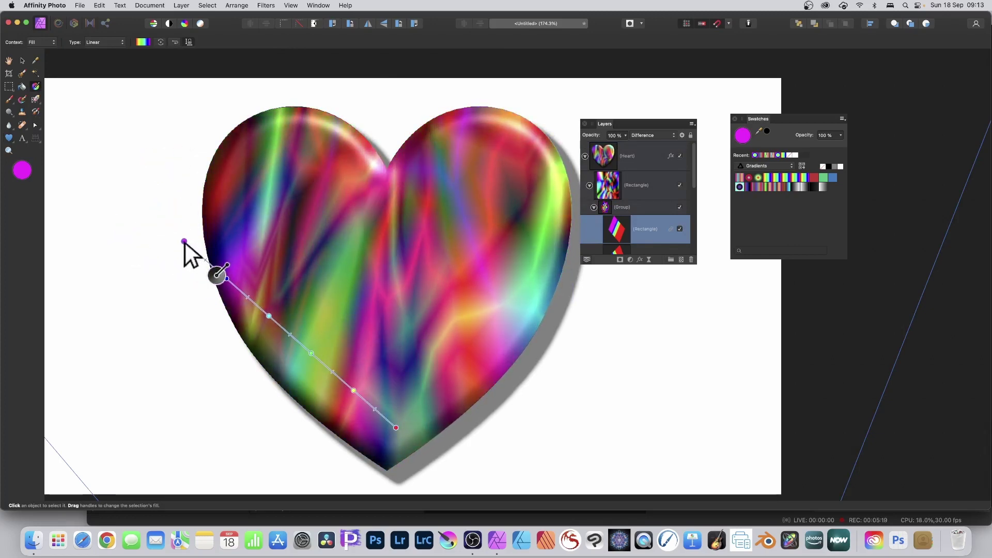
Switch the nested rectangle's gradient to Radial and redraw it from the heart's lower-right area to its upper-left lobe
click(106, 42)
click(105, 61)
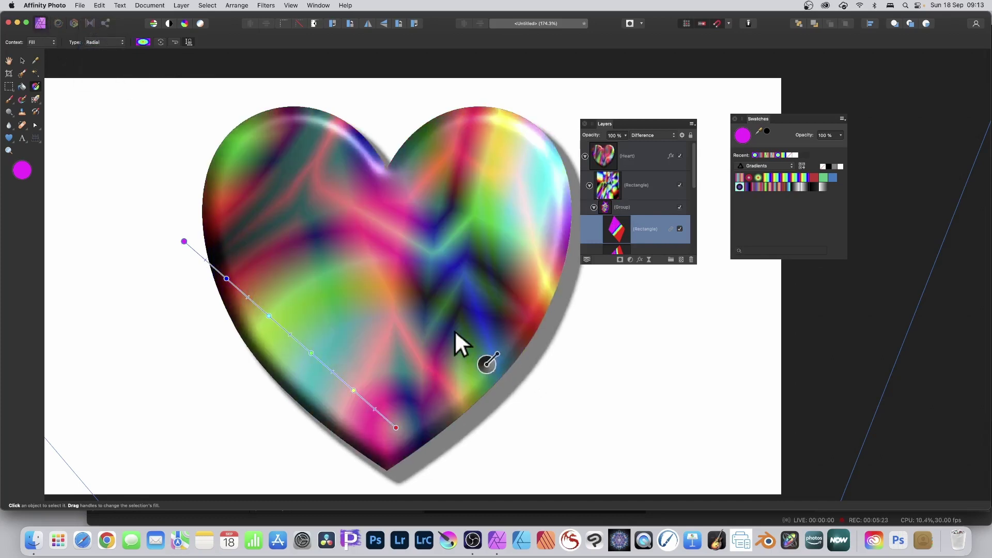
drag(454, 330, 251, 182)
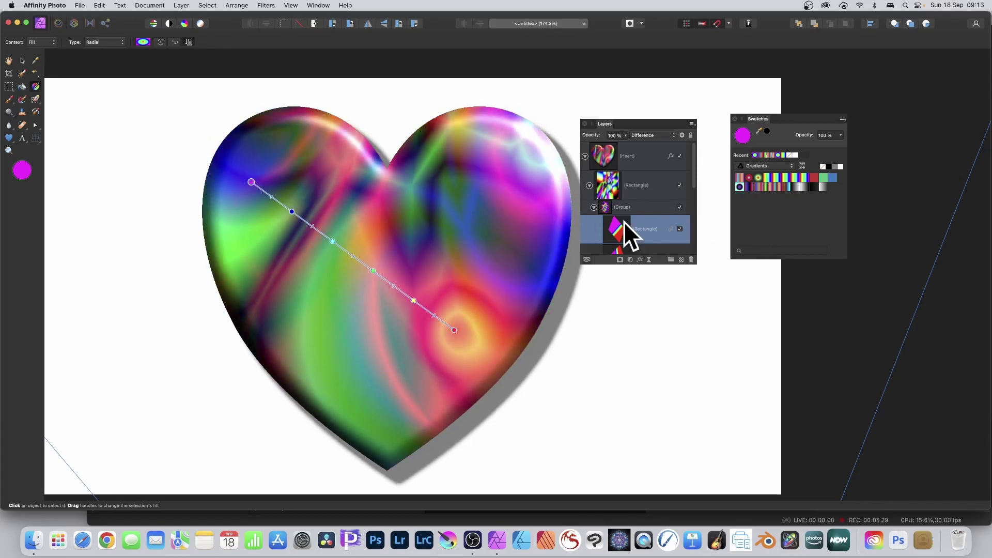
Try to reshape the top nested rectangle by its corner beyond the page's right edge
click(22, 61)
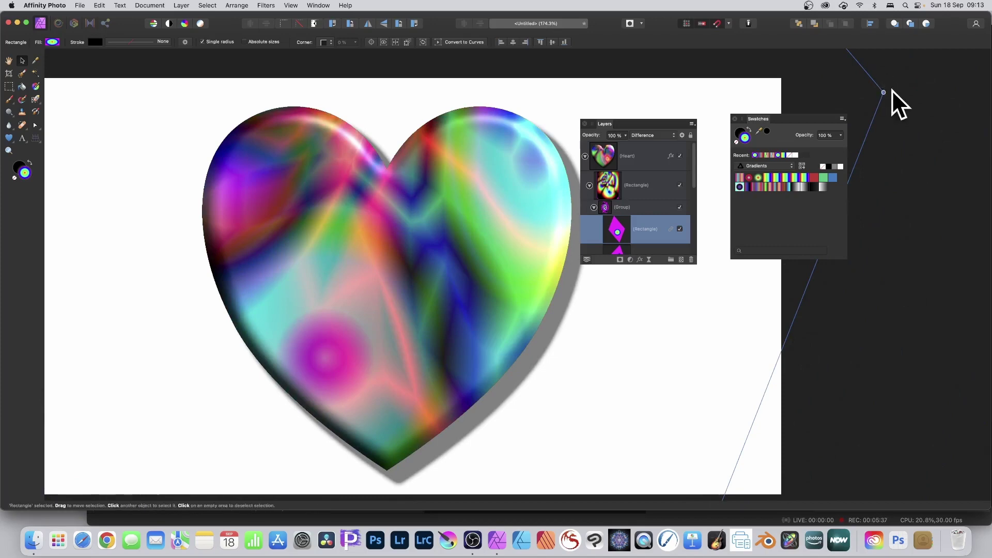
drag(885, 94, 923, 138)
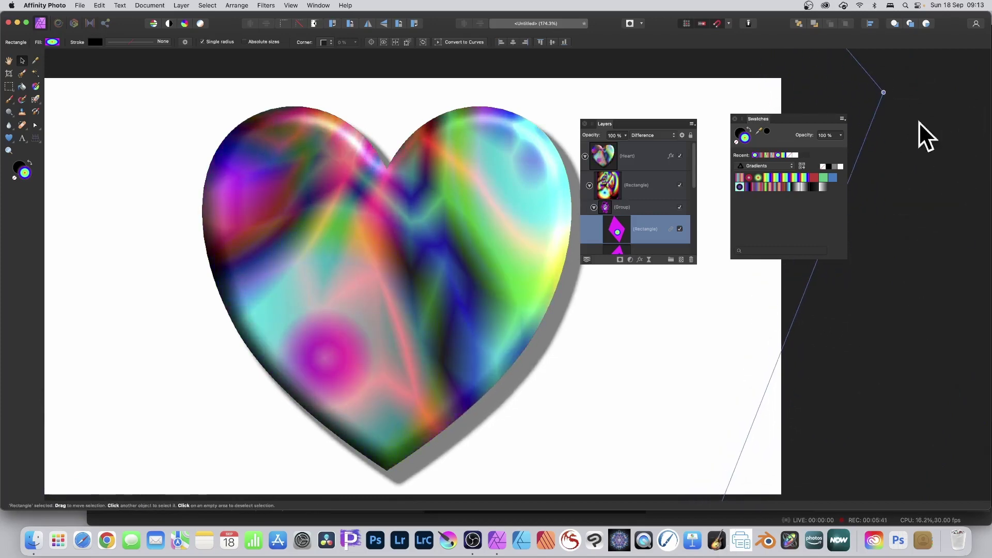